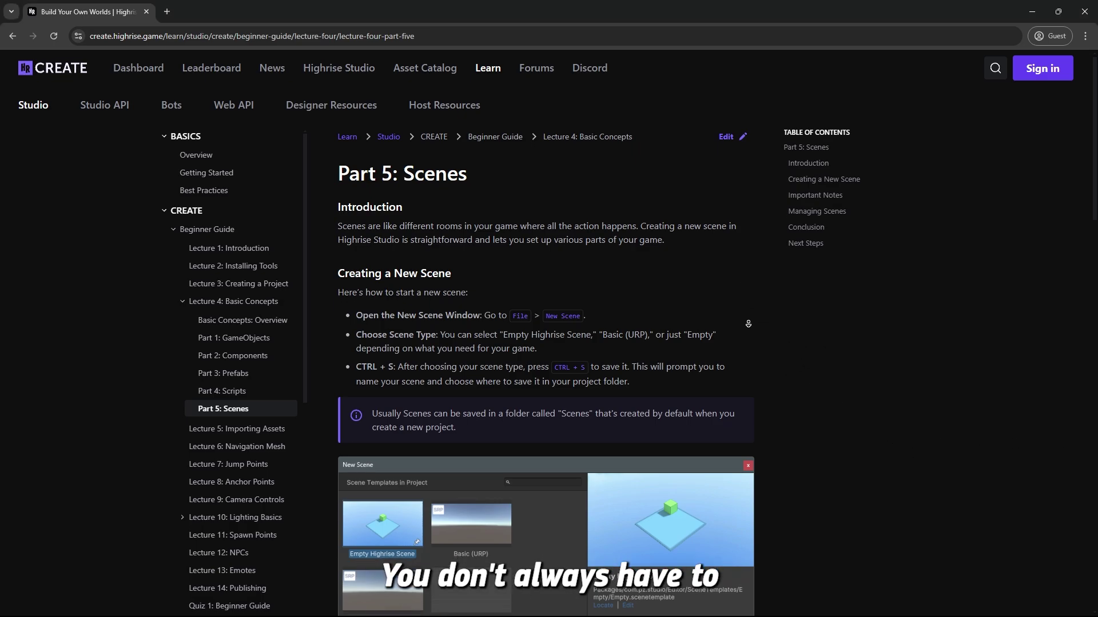
- Scroll the Part 5: Scenes page past Creating a New Scene to Important Notes and Managing Scenes
{"action": "scroll", "coordinate": [738, 293], "scroll_direction": "down", "scroll_amount": 10}
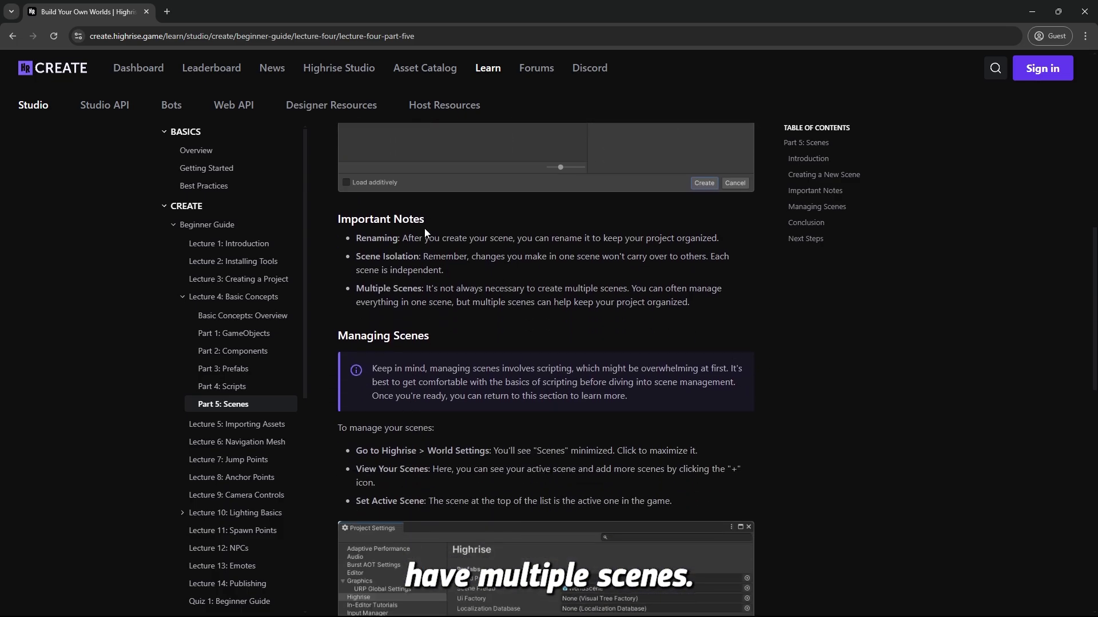
{"action": "left_click_drag", "start_coordinate": [427, 222], "coordinate": [337, 221]}
{"action": "left_click", "coordinate": [407, 228]}
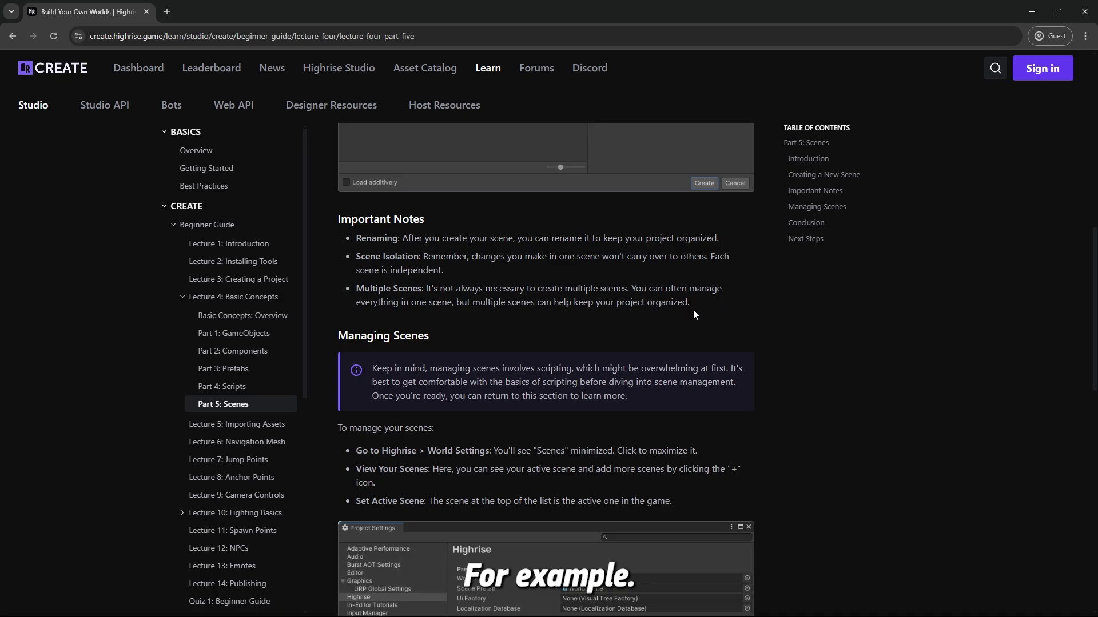
{"action": "scroll", "coordinate": [695, 286], "scroll_direction": "down", "scroll_amount": 3}
- Scroll further down into the Managing Scenes section of the docs page
{"action": "scroll", "coordinate": [699, 245], "scroll_direction": "down", "scroll_amount": 2}
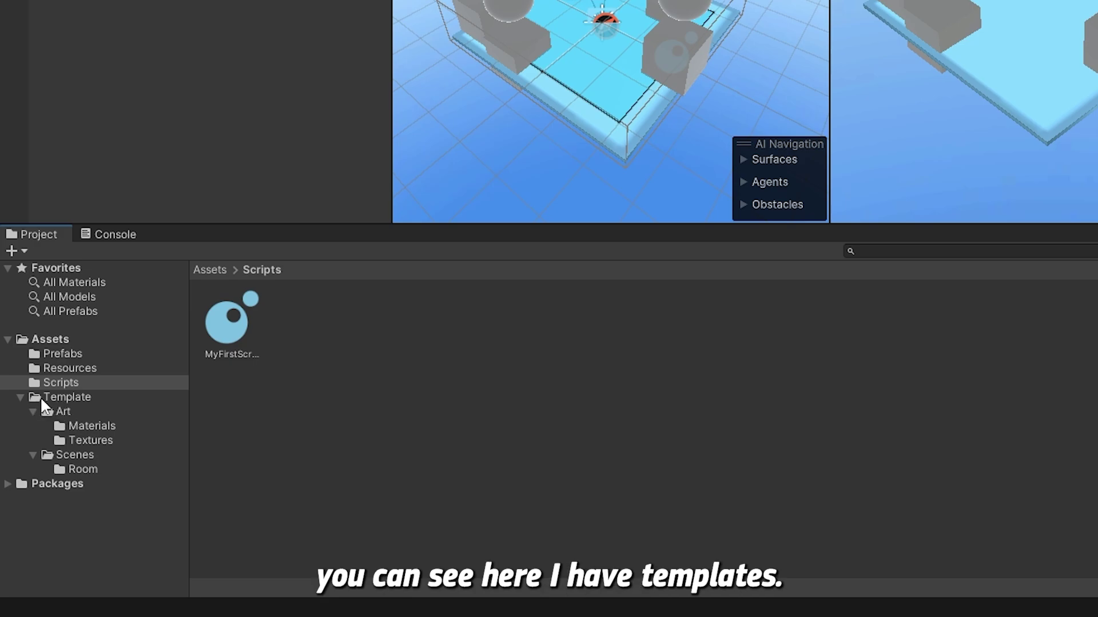
- Browse Template > Scenes, select the Room scene and open its Room asset folder
{"action": "left_click", "coordinate": [74, 456]}
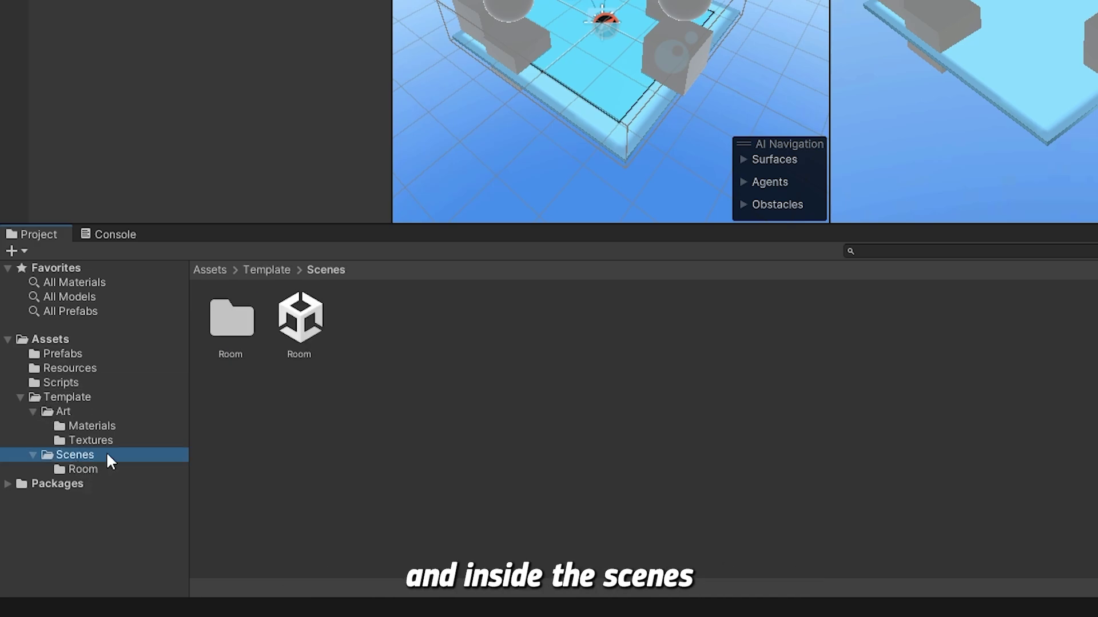
{"action": "left_click", "coordinate": [308, 323]}
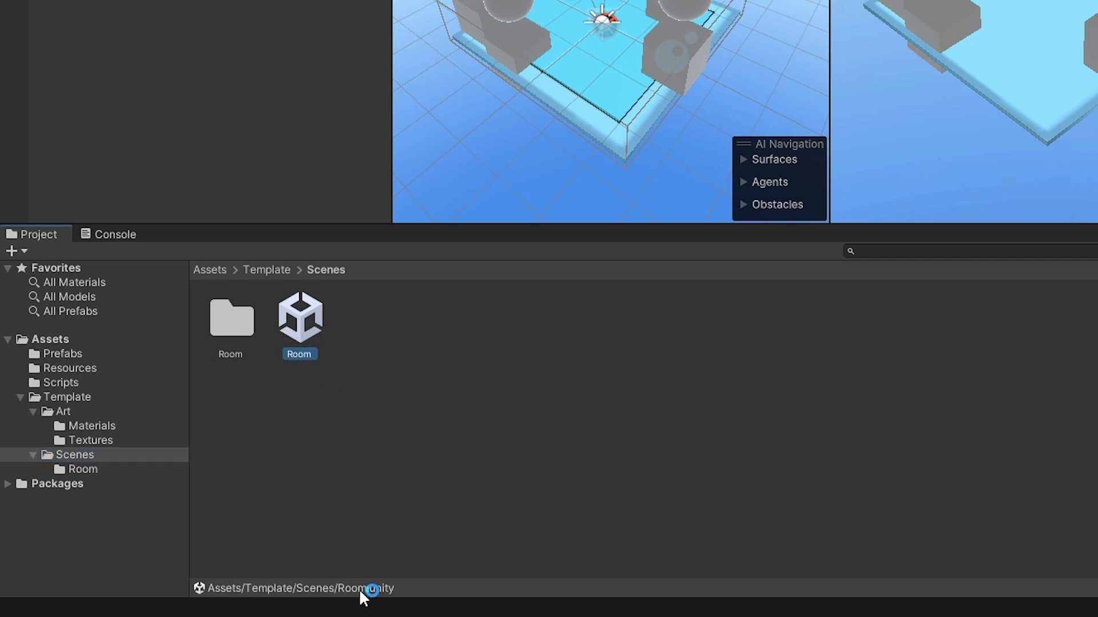
{"action": "double_click", "coordinate": [236, 330]}
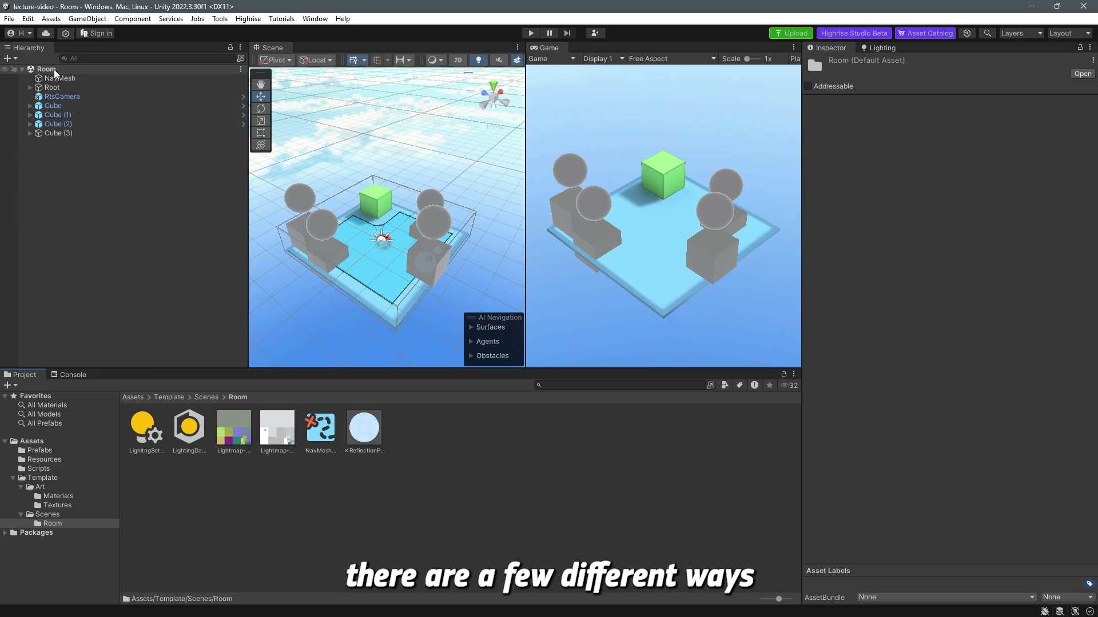
- Return to the Scenes folder and view its Create options without adding anything
{"action": "left_click", "coordinate": [50, 515]}
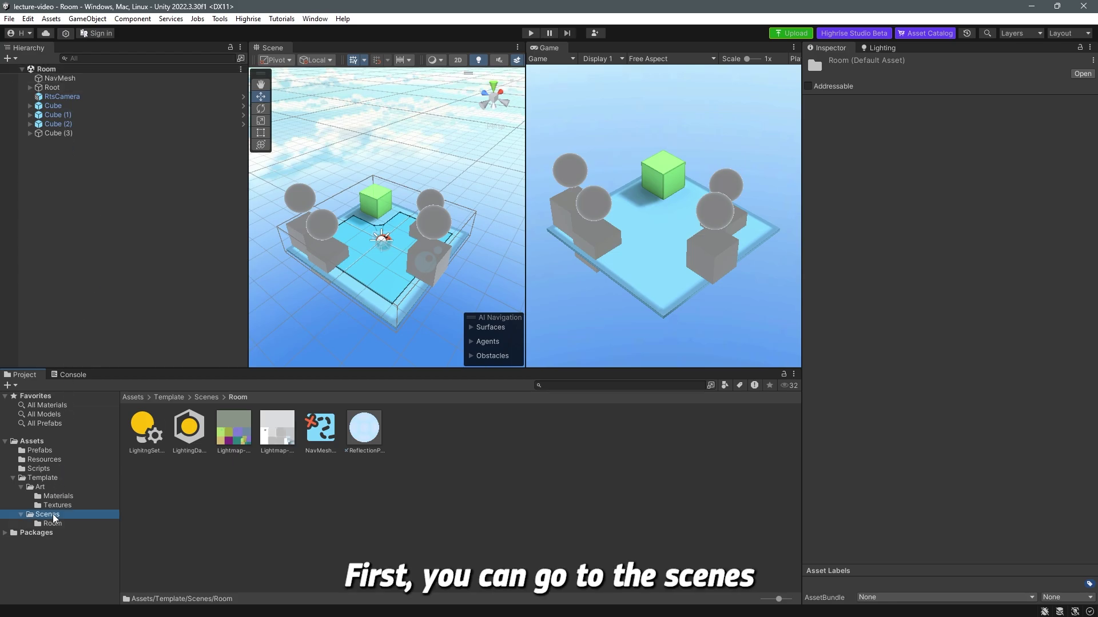
{"action": "right_click", "coordinate": [248, 454]}
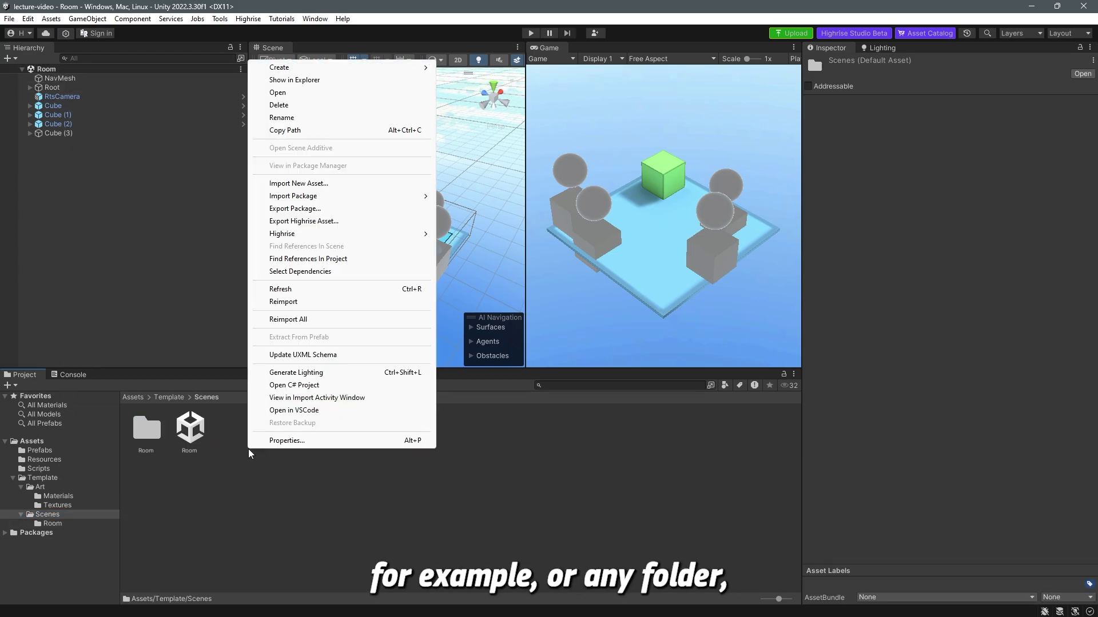
{"action": "mouse_move", "coordinate": [329, 68]}
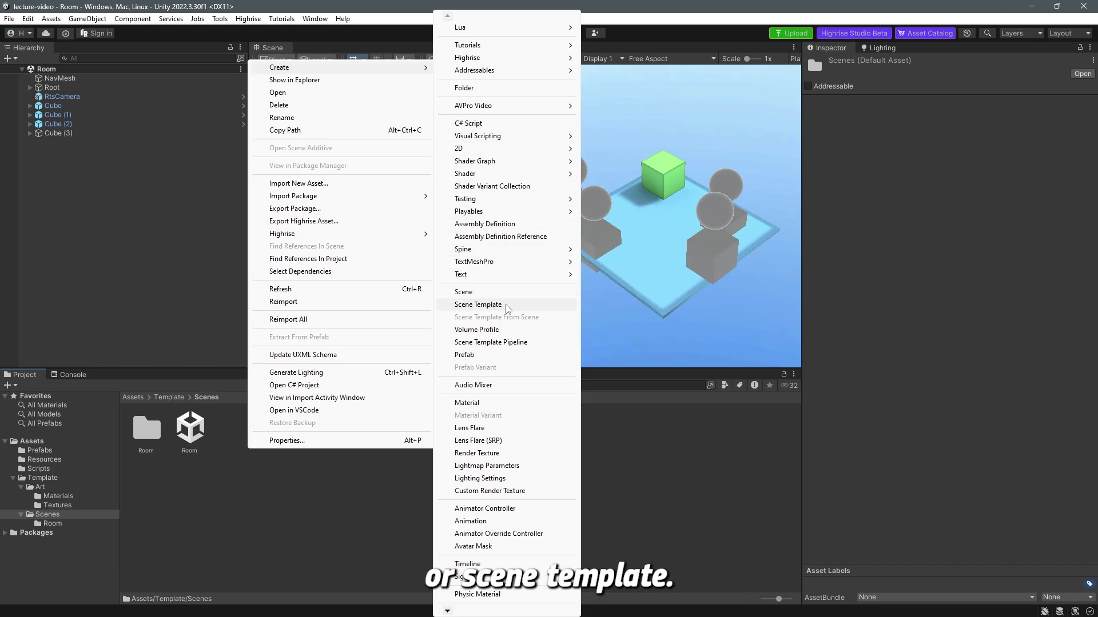
{"action": "left_click", "coordinate": [232, 476]}
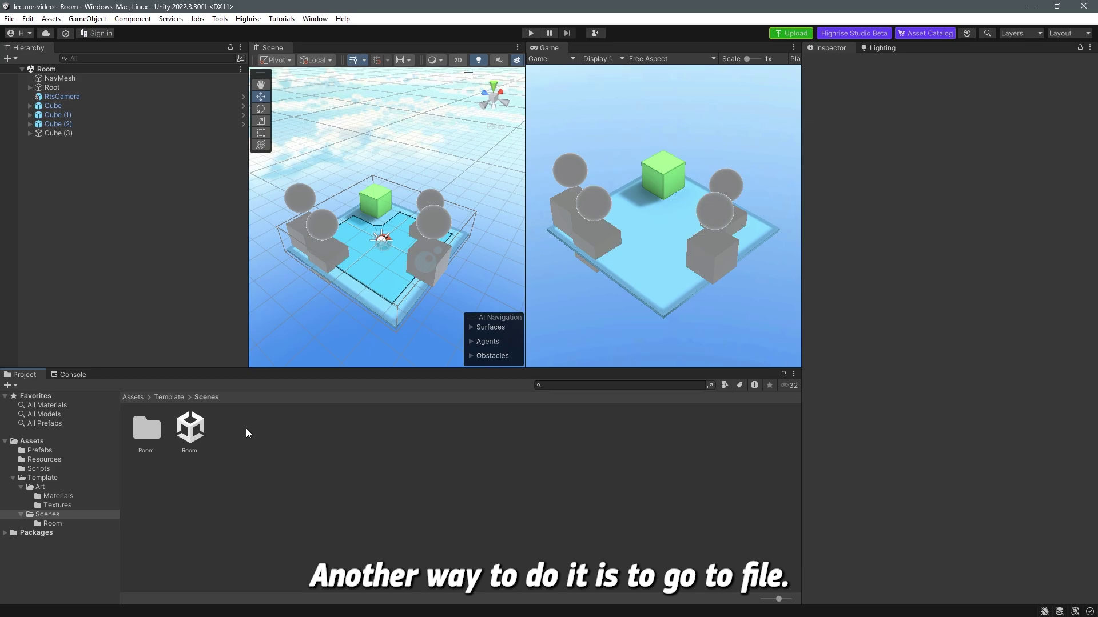
- Start a new scene from the File menu and move the template chooser aside
{"action": "left_click", "coordinate": [12, 21]}
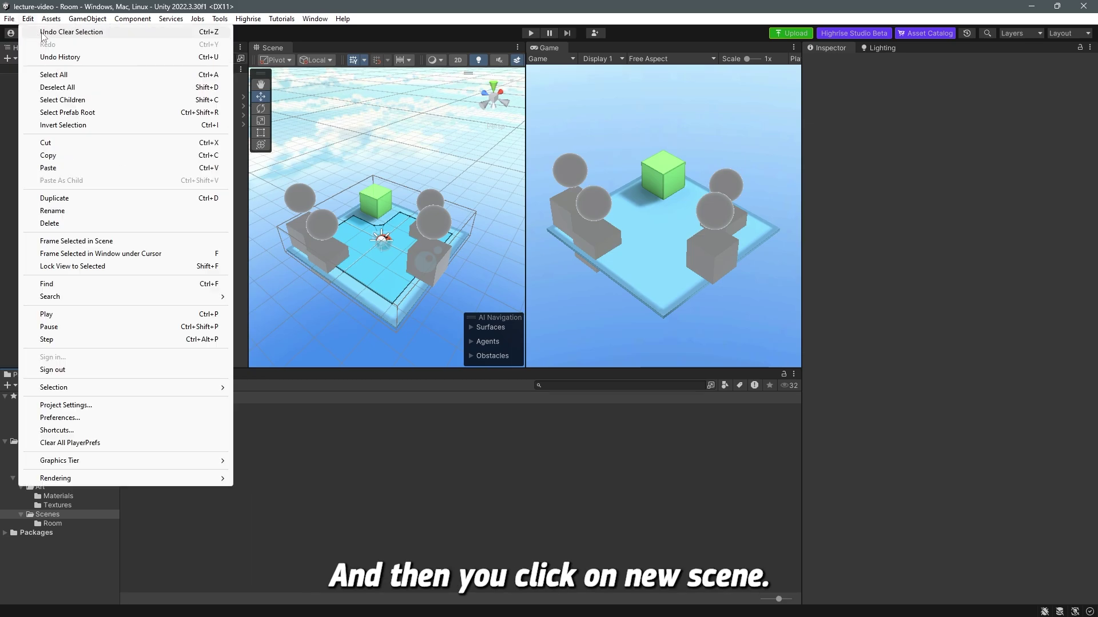
{"action": "left_click", "coordinate": [48, 36]}
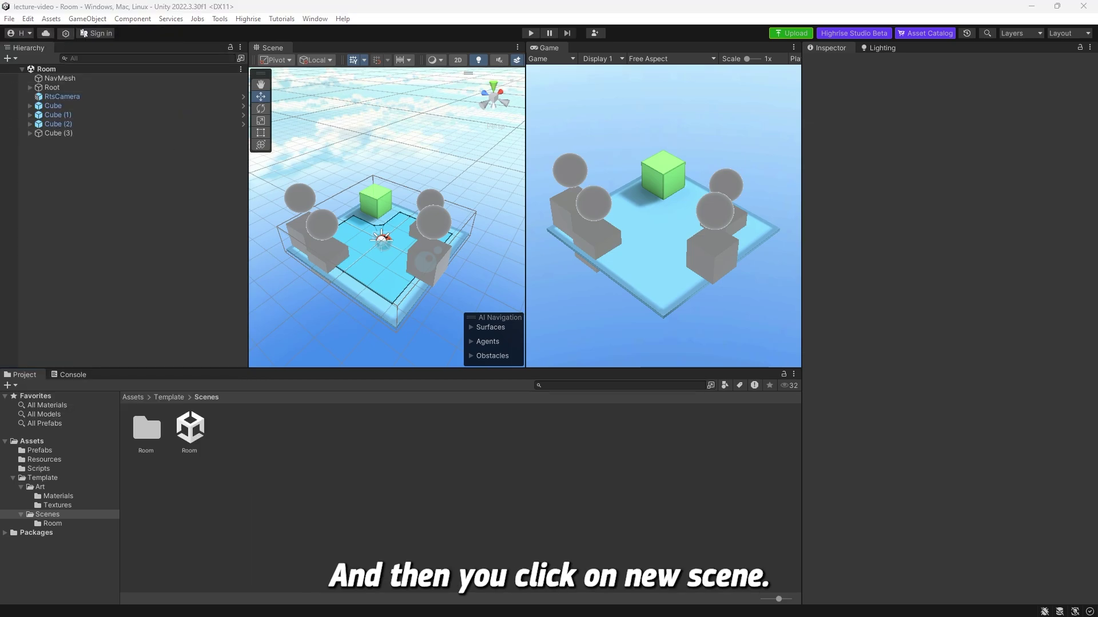
{"action": "left_click_drag", "start_coordinate": [367, 164], "coordinate": [567, 163]}
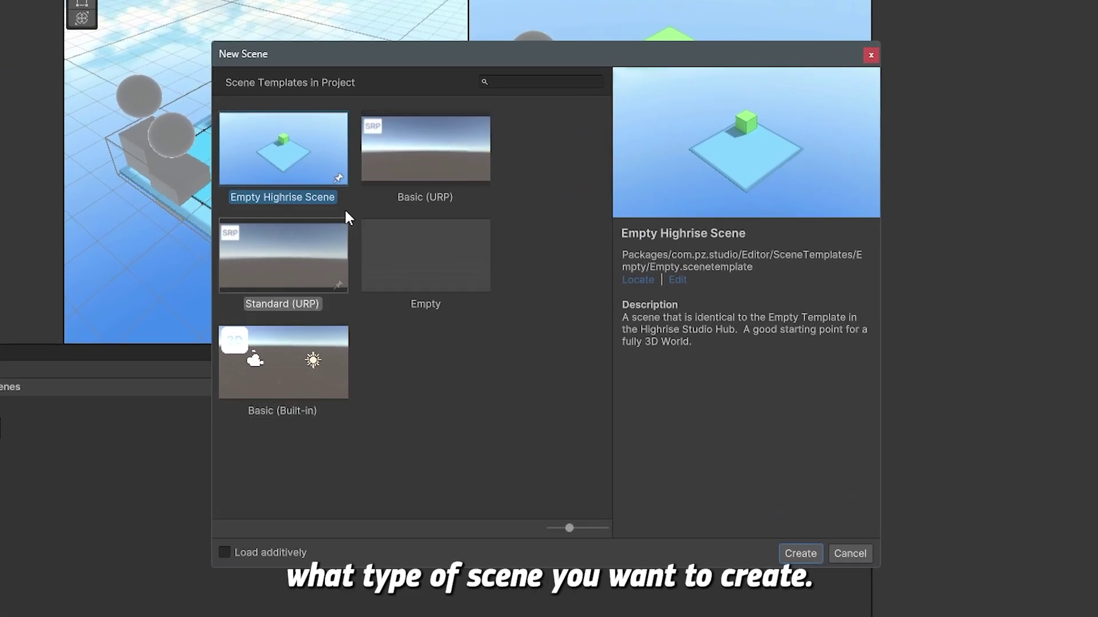
- Create a new Untitled scene from the Empty Highrise Scene template
{"action": "left_click", "coordinate": [314, 199]}
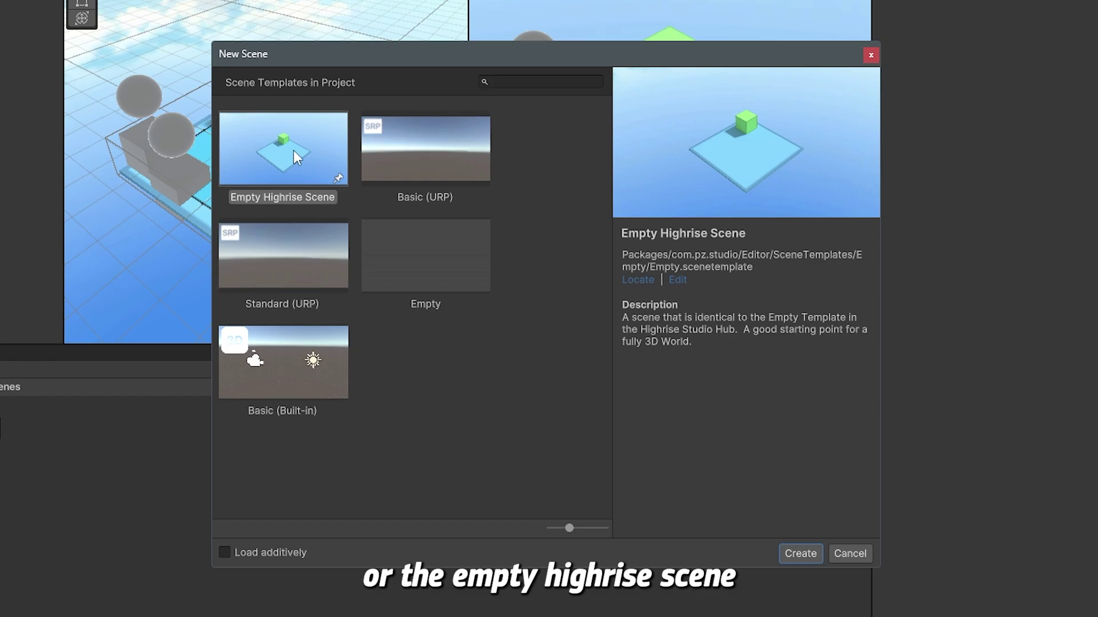
{"action": "left_click", "coordinate": [802, 553]}
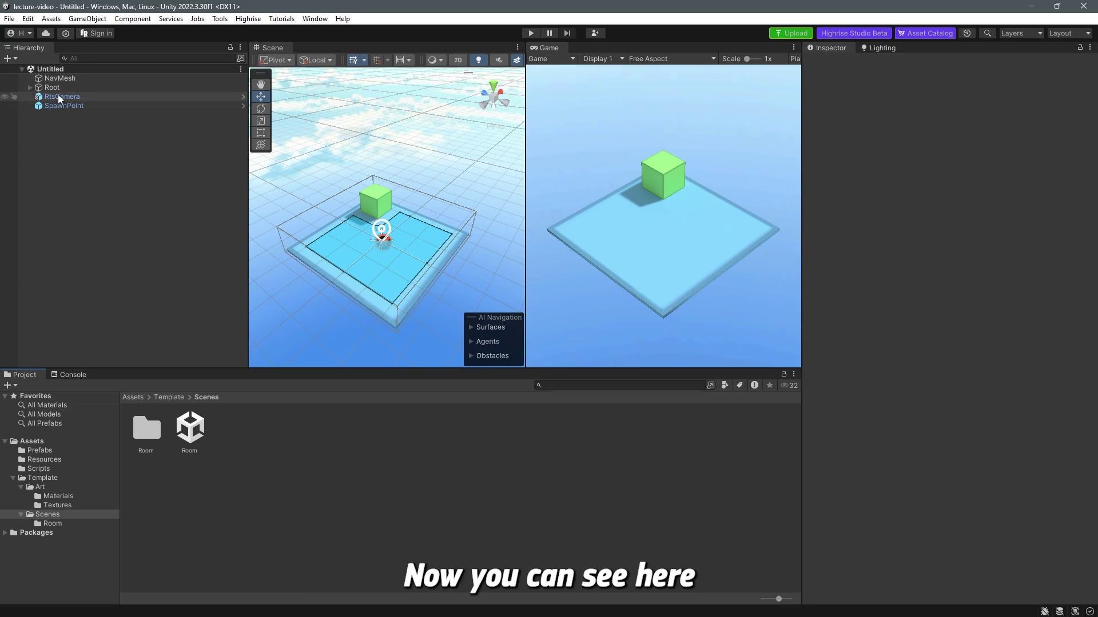
- Expand Root in the Hierarchy to show its Layout and Lighting children
{"action": "left_click", "coordinate": [30, 88]}
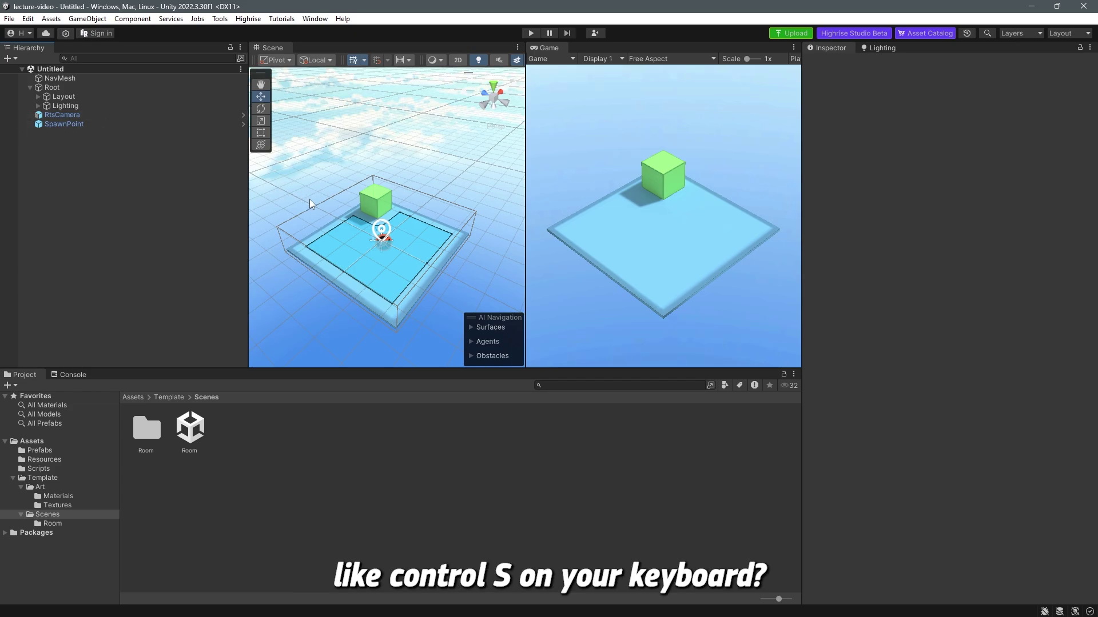
- Save the new scene as 'Example' in the Template > Scenes folder
{"action": "key", "text": "ctrl+s"}
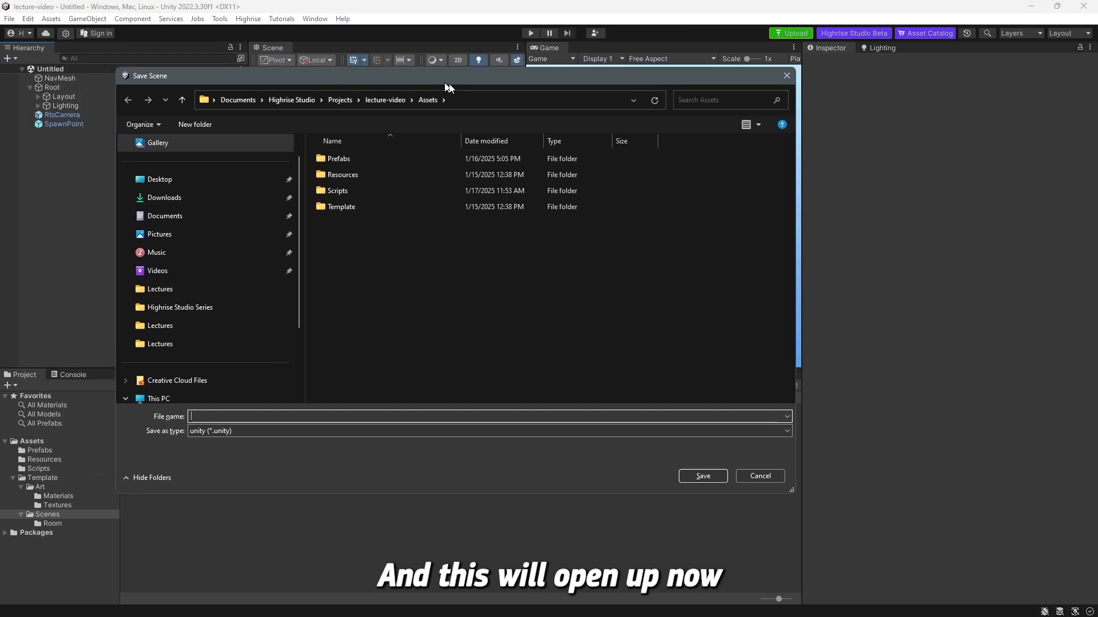
{"action": "double_click", "coordinate": [417, 198]}
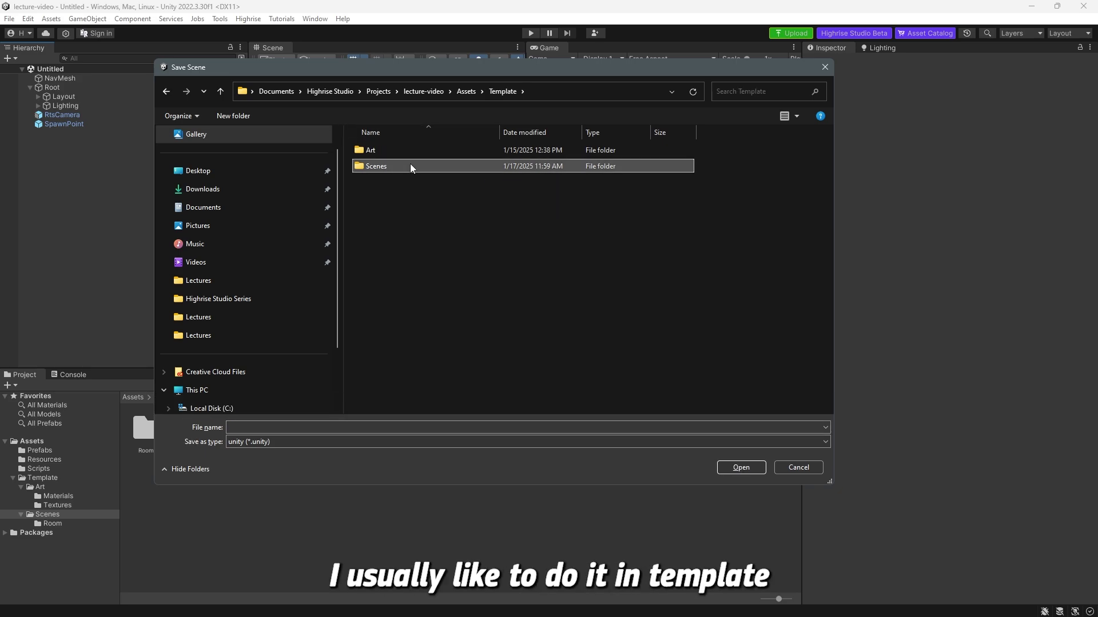
{"action": "double_click", "coordinate": [410, 166]}
{"action": "left_click", "coordinate": [423, 428]}
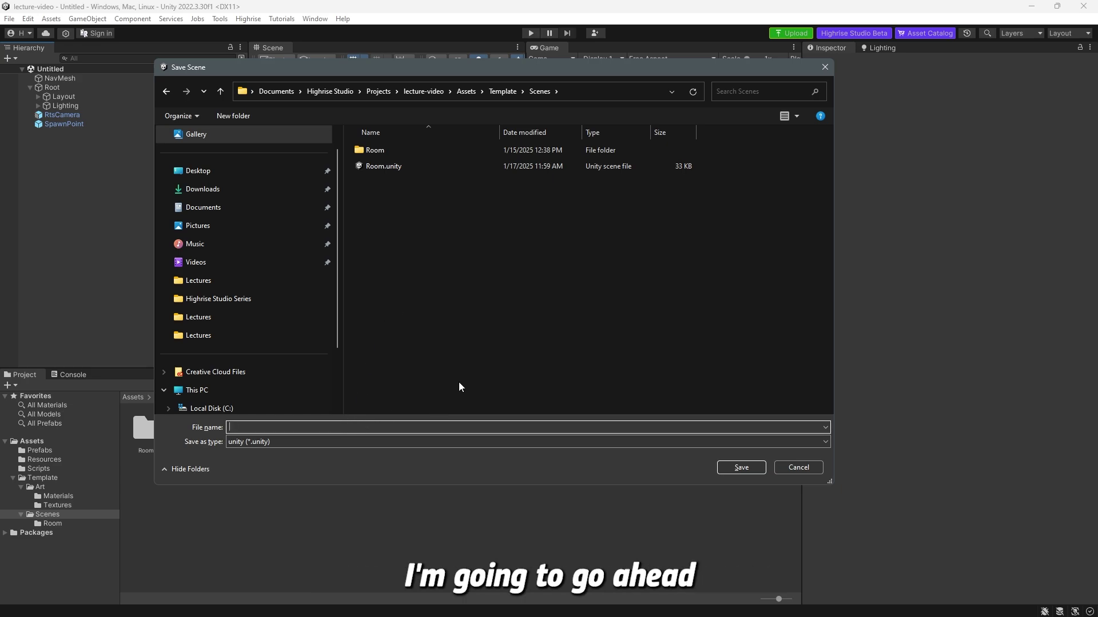
{"action": "type", "text": "Example"}
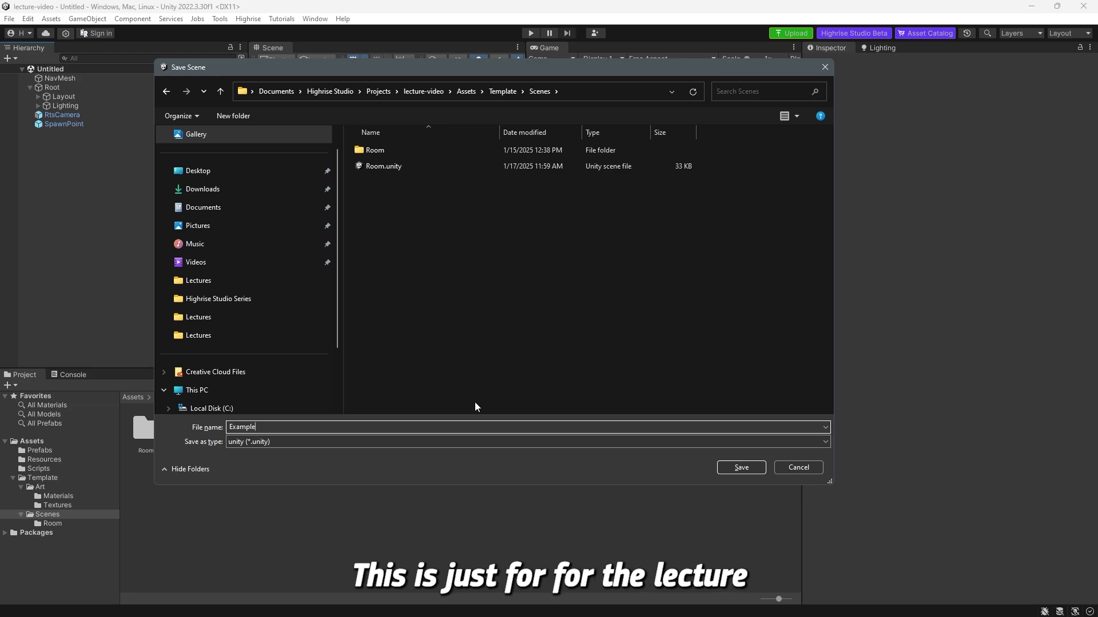
{"action": "left_click", "coordinate": [741, 467]}
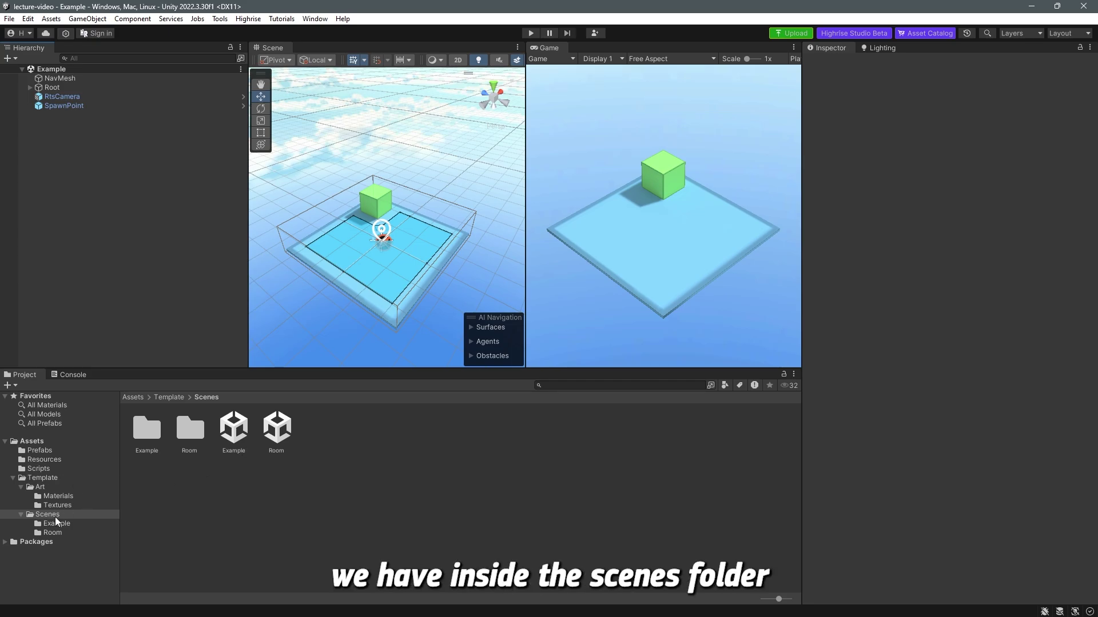
{"action": "left_click", "coordinate": [236, 438]}
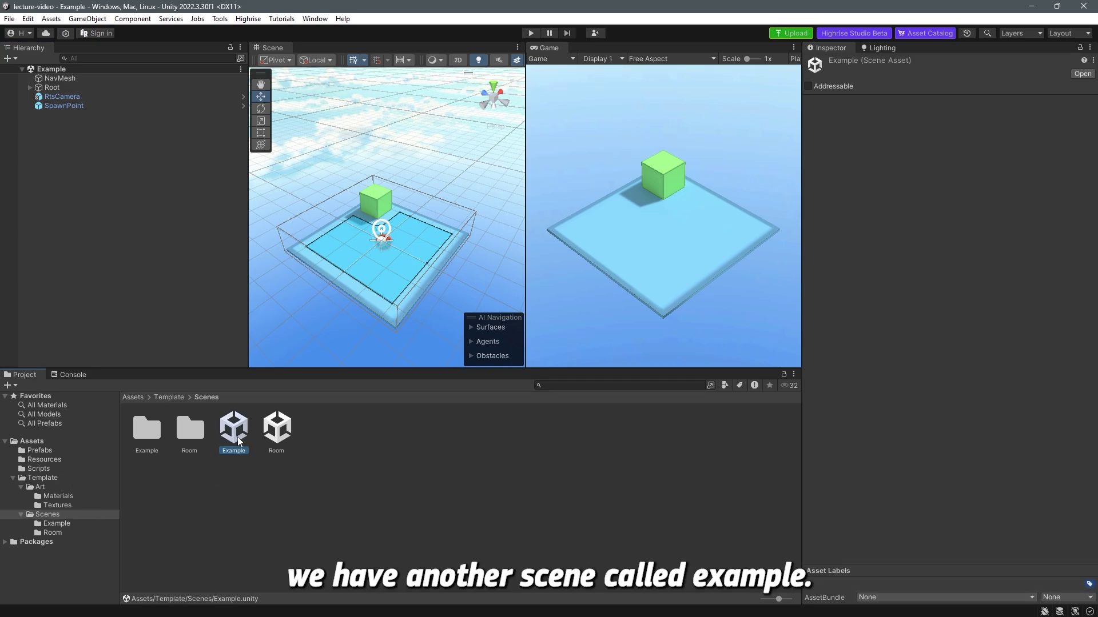
{"action": "double_click", "coordinate": [147, 430]}
{"action": "left_click", "coordinate": [384, 515]}
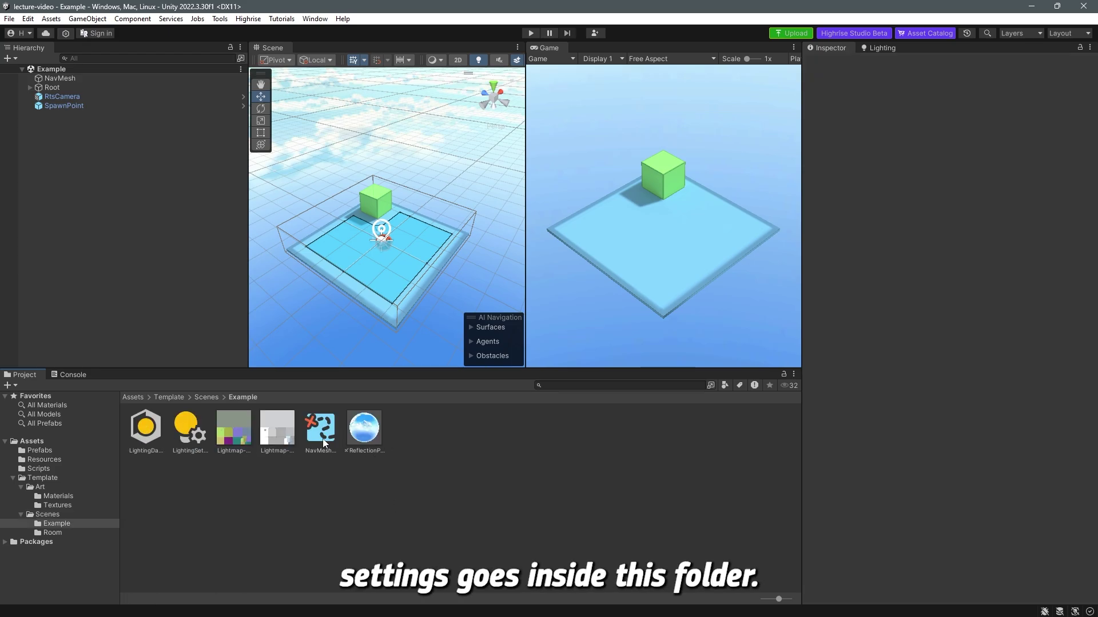
{"action": "left_click", "coordinate": [62, 533]}
{"action": "left_click", "coordinate": [63, 516]}
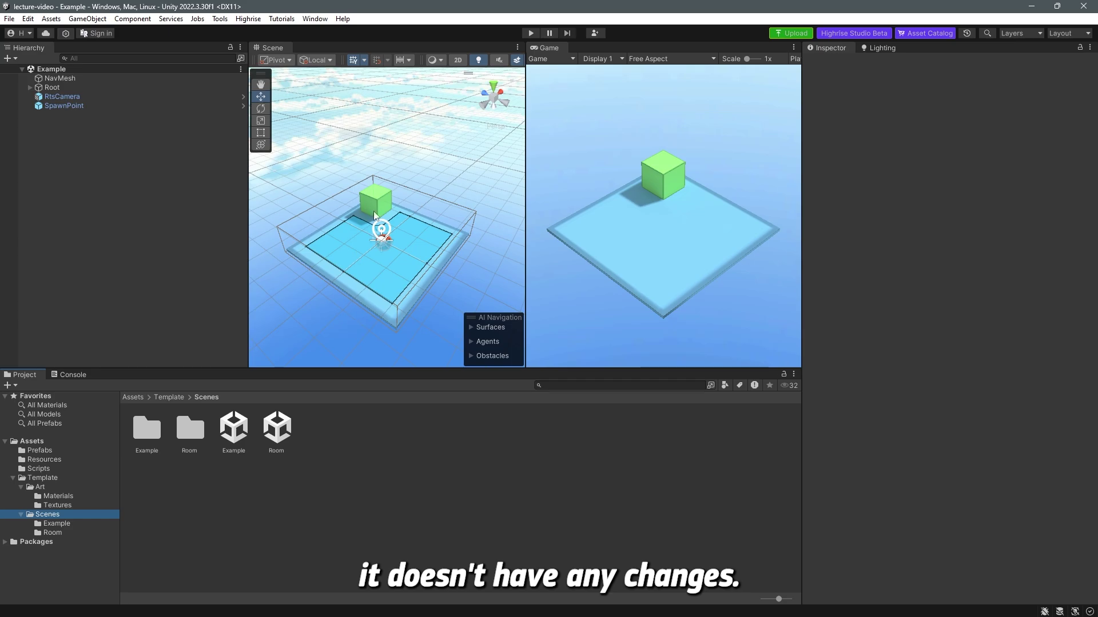
{"action": "double_click", "coordinate": [276, 428]}
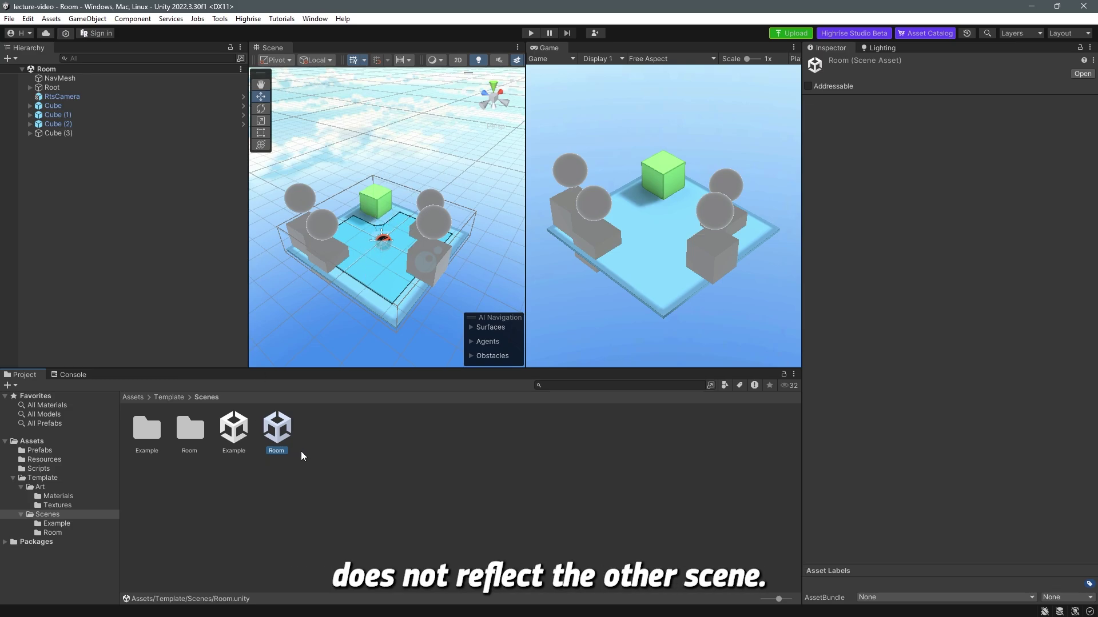
{"action": "double_click", "coordinate": [243, 434]}
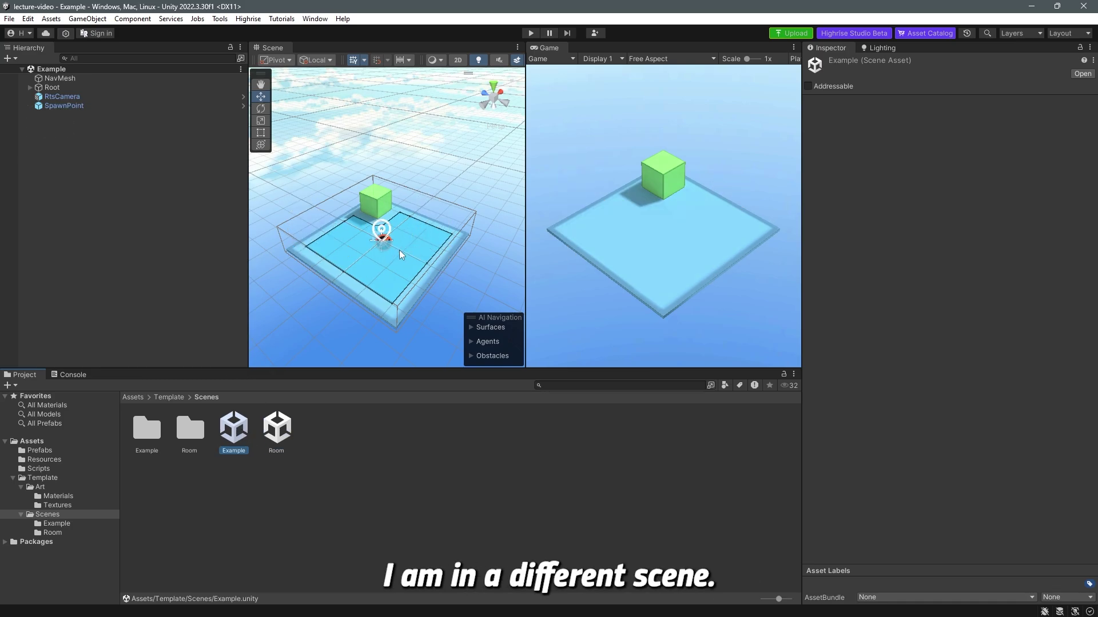
{"action": "left_click_drag", "start_coordinate": [281, 430], "coordinate": [54, 128]}
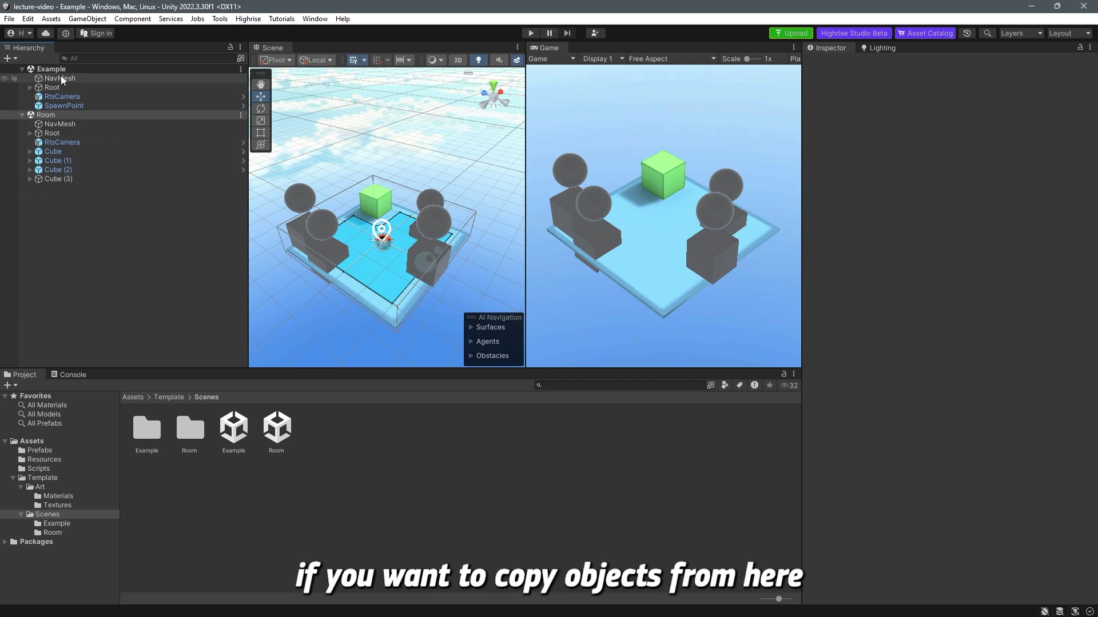
- Move Cube (3) into the Example scene, then undo it and clear the selection
{"action": "left_click_drag", "start_coordinate": [68, 178], "coordinate": [71, 110]}
{"action": "key", "text": "ctrl+z"}
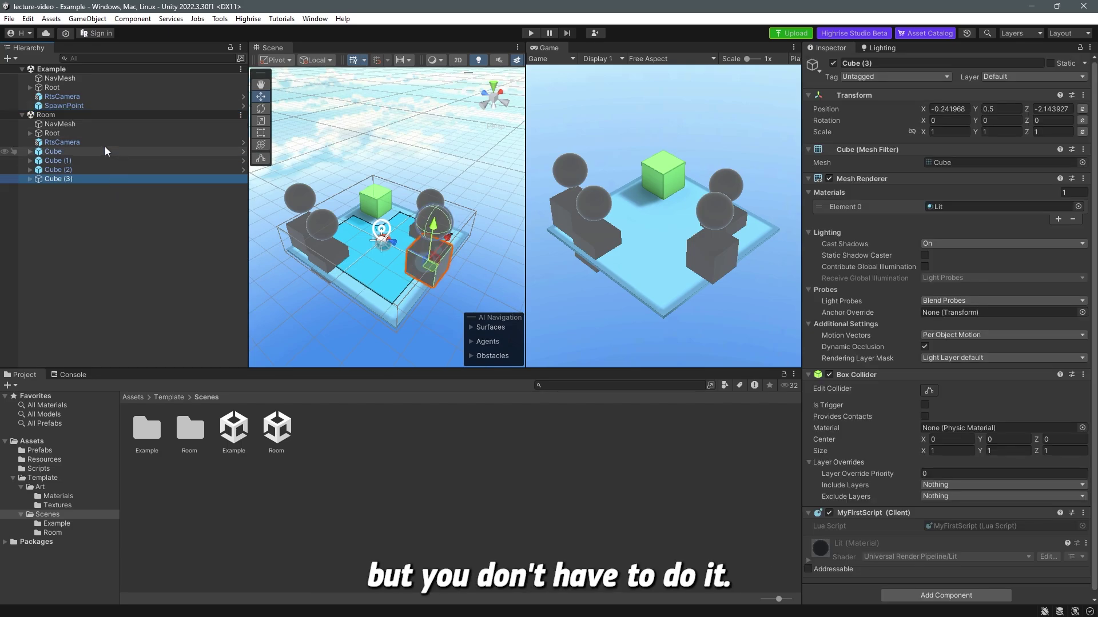
{"action": "left_click", "coordinate": [212, 187]}
- Unload the Room scene and remove it from the Hierarchy
{"action": "left_click", "coordinate": [241, 115]}
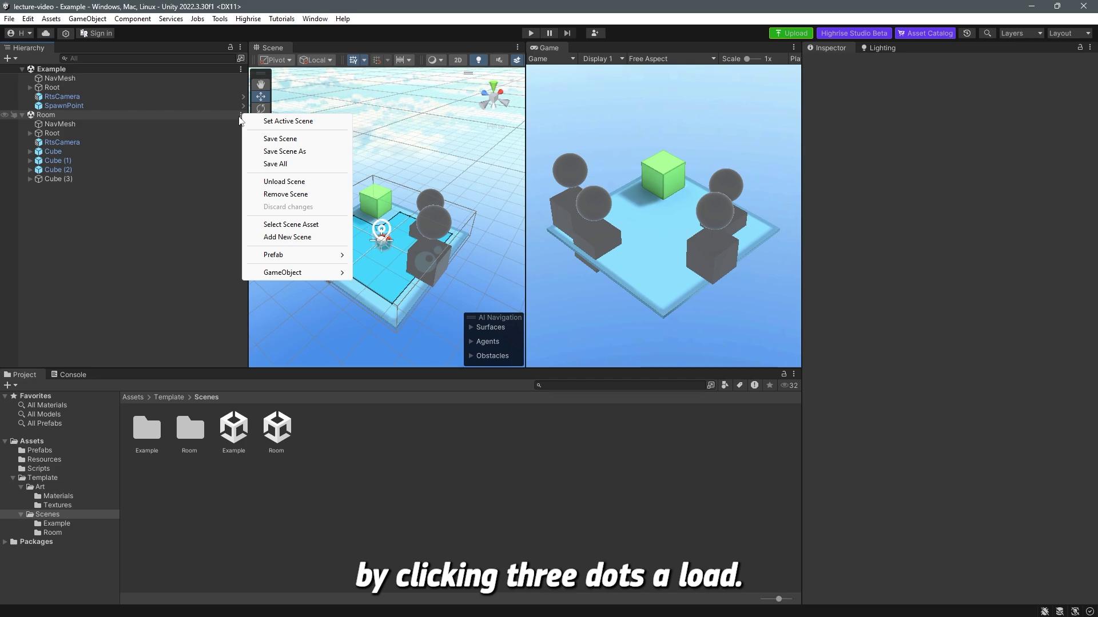
{"action": "left_click", "coordinate": [284, 181]}
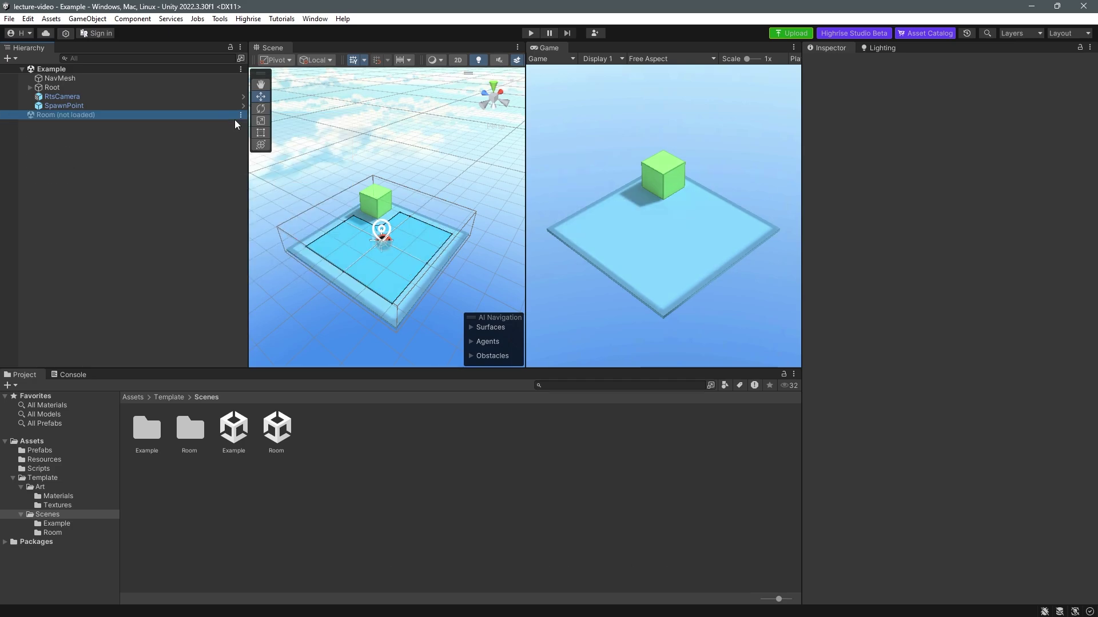
{"action": "left_click", "coordinate": [240, 116]}
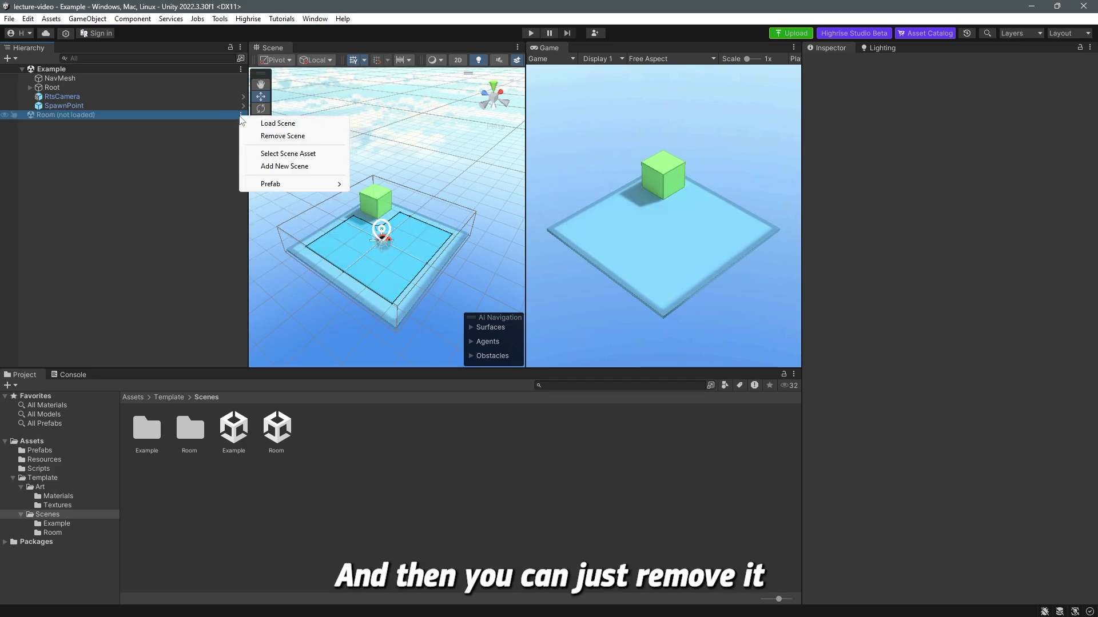
{"action": "left_click", "coordinate": [280, 137]}
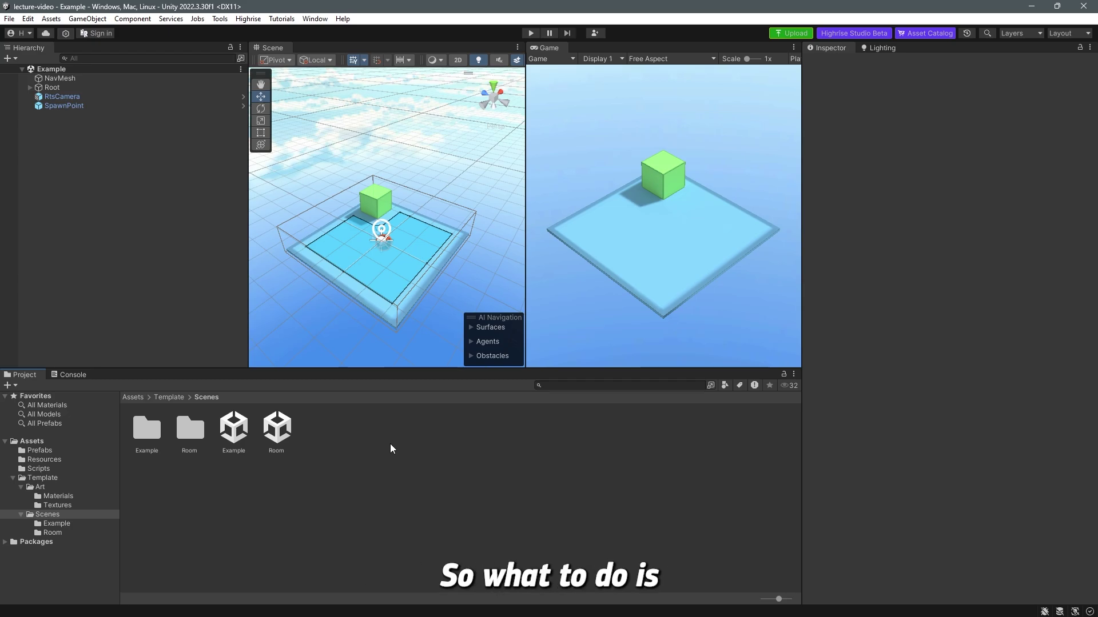
- Open Highrise > World Settings and expand the Scenes list and its Room entry
{"action": "left_click", "coordinate": [248, 18]}
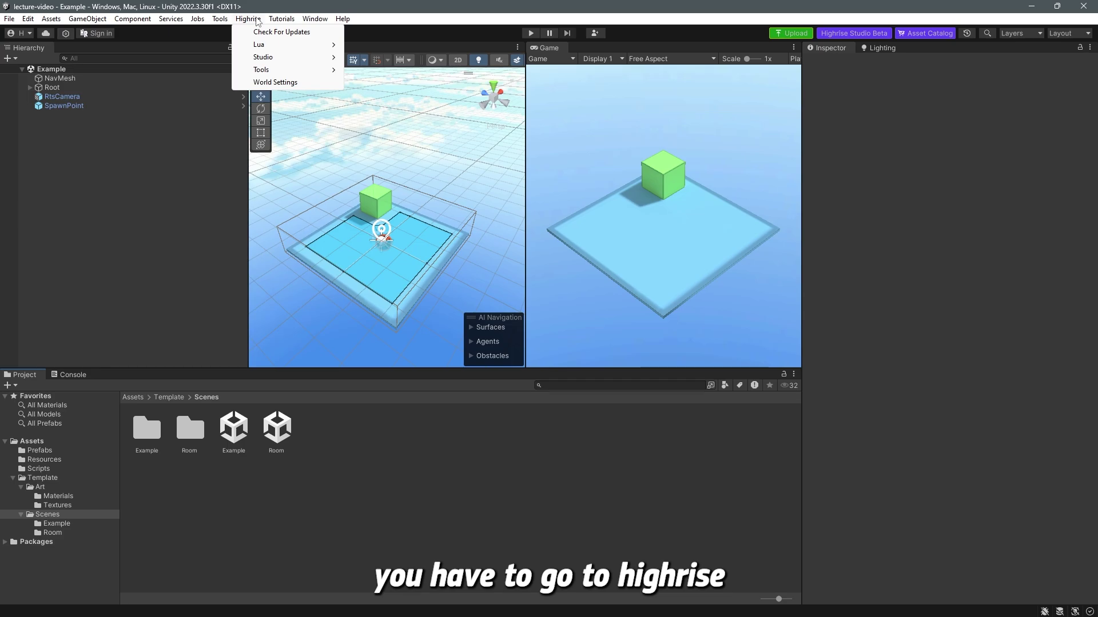
{"action": "left_click", "coordinate": [275, 82]}
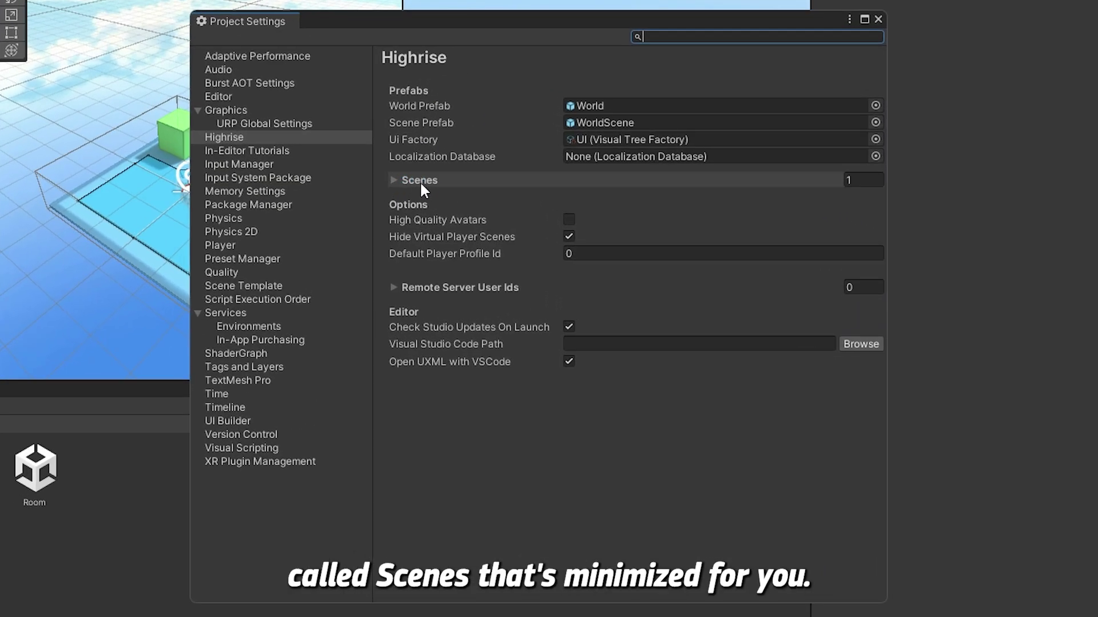
{"action": "left_click", "coordinate": [394, 180]}
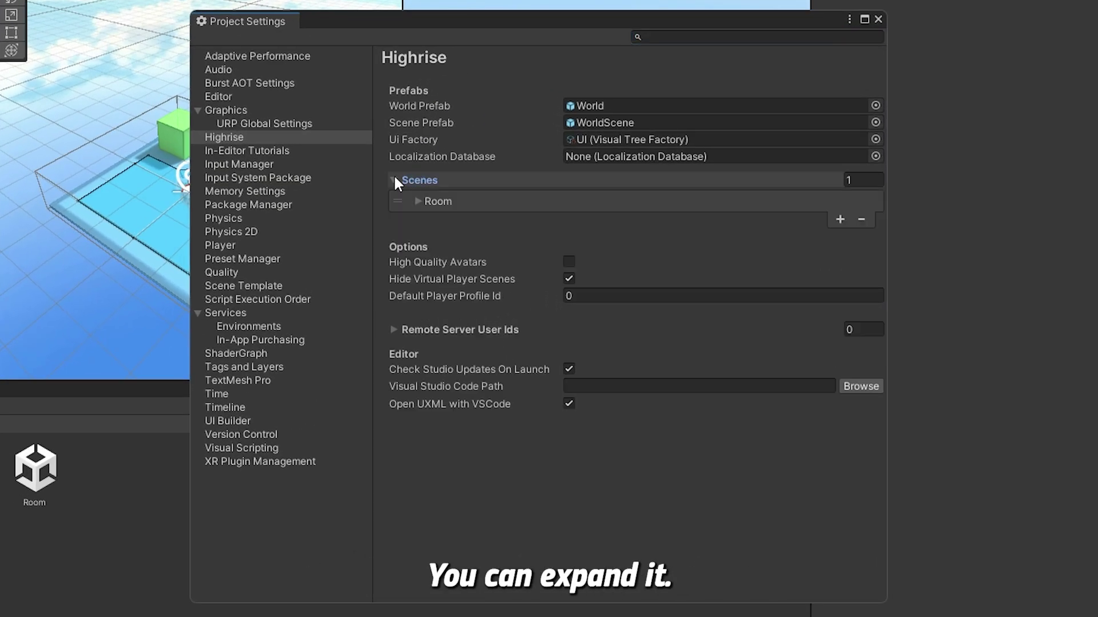
{"action": "left_click", "coordinate": [418, 201]}
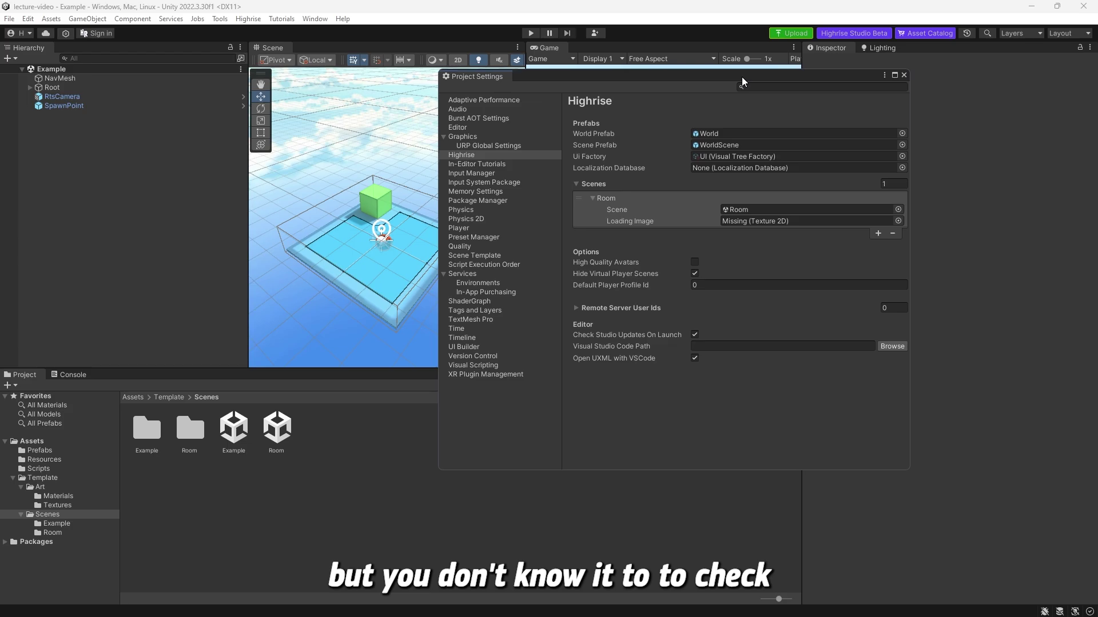
- Shrink the Project Settings window and shift it to the right
{"action": "left_click_drag", "start_coordinate": [564, 78], "coordinate": [601, 85]}
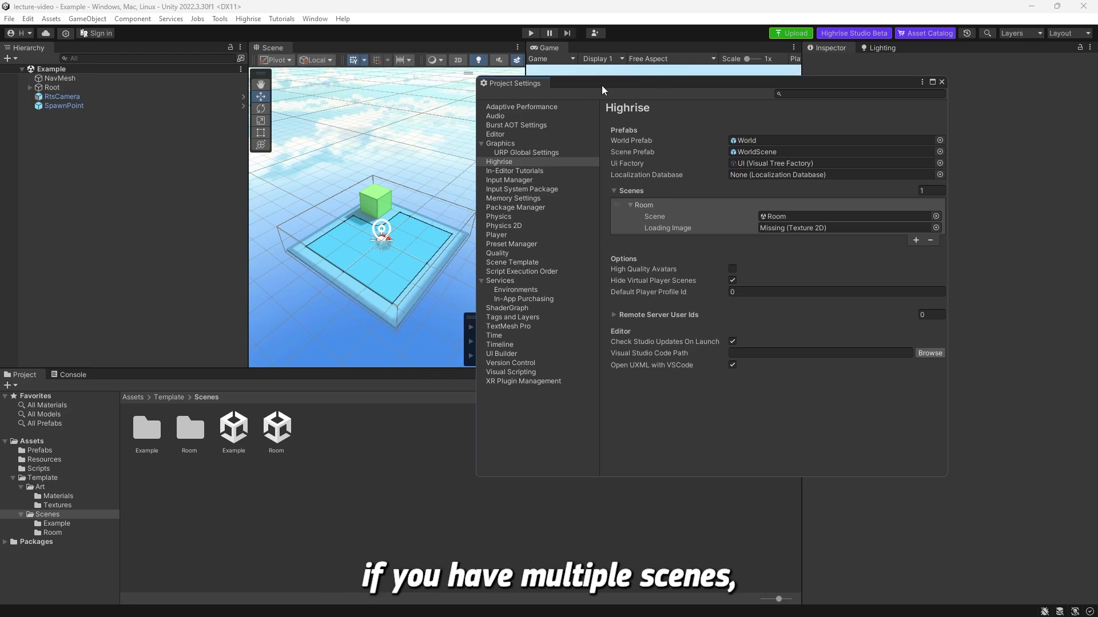
{"action": "left_click_drag", "start_coordinate": [479, 75], "coordinate": [537, 108]}
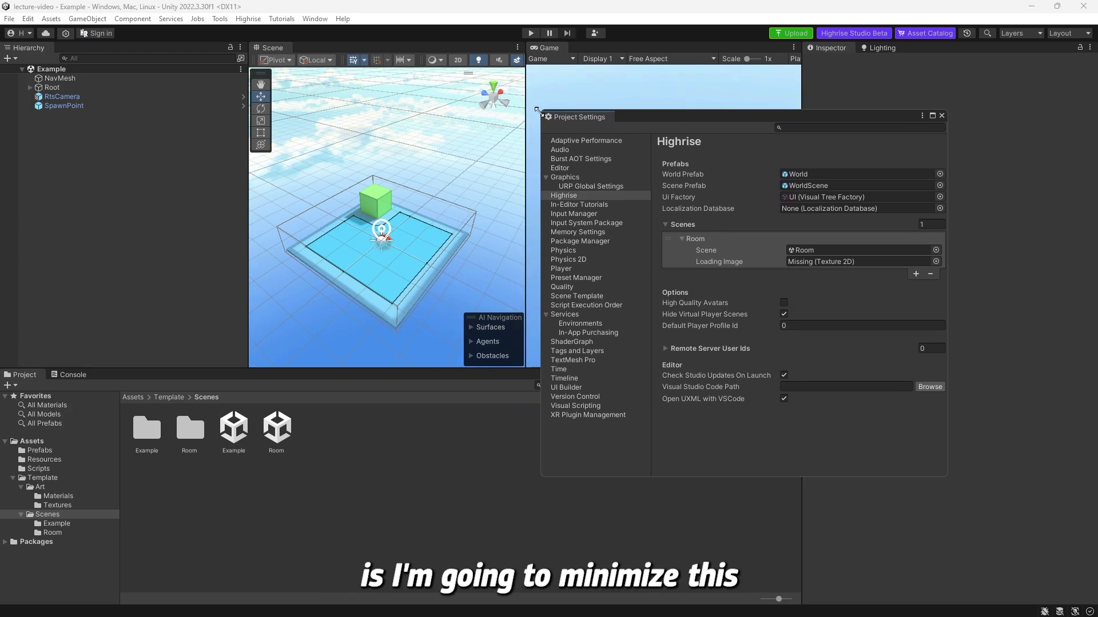
{"action": "left_click_drag", "start_coordinate": [697, 117], "coordinate": [782, 117]}
- Close Project Settings and search the Project window for 't:scene'
{"action": "left_click", "coordinate": [29, 375]}
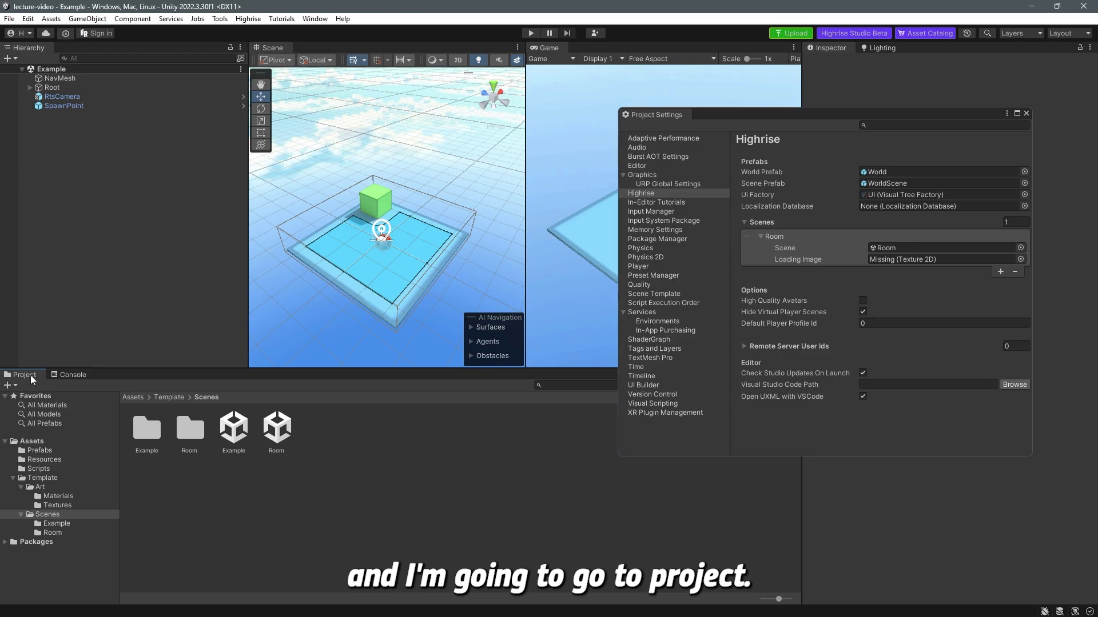
{"action": "left_click", "coordinate": [1026, 114]}
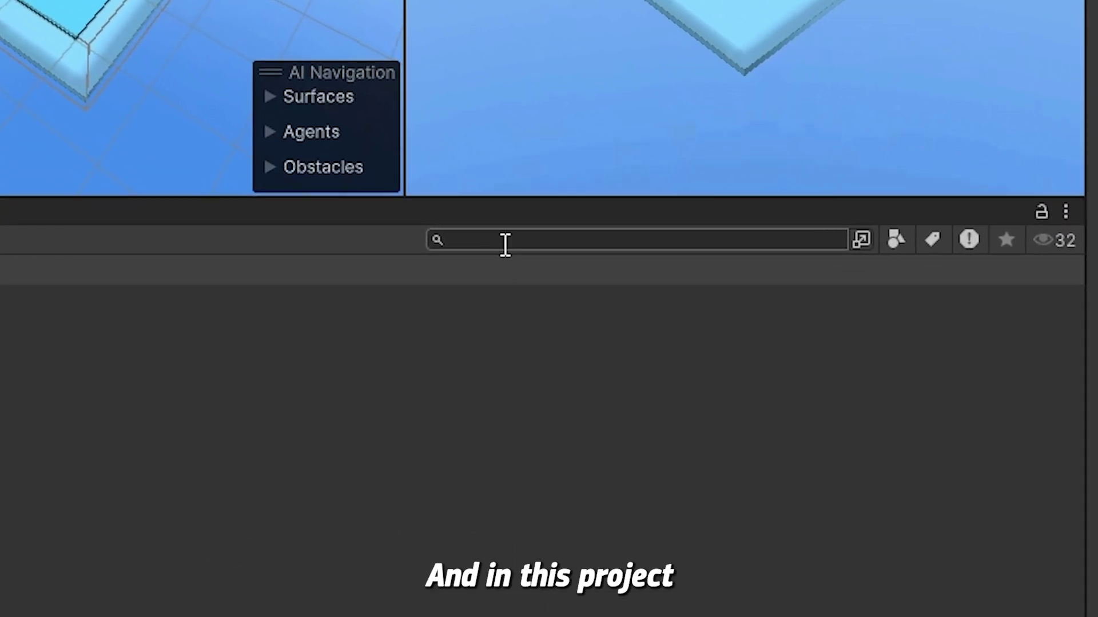
{"action": "left_click", "coordinate": [505, 245]}
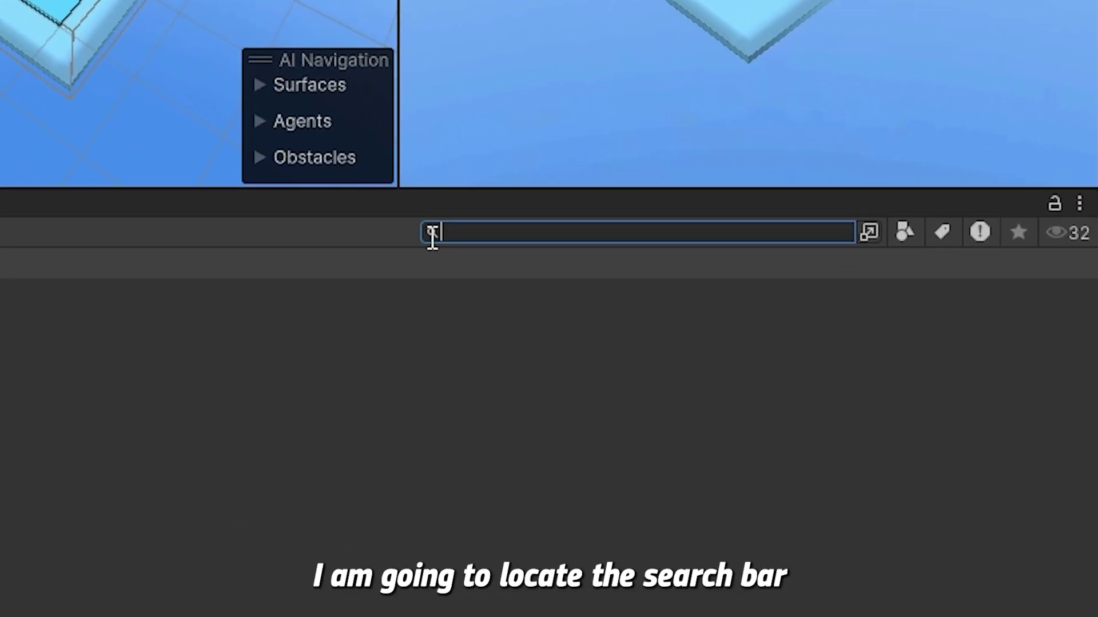
{"action": "type", "text": "t:"}
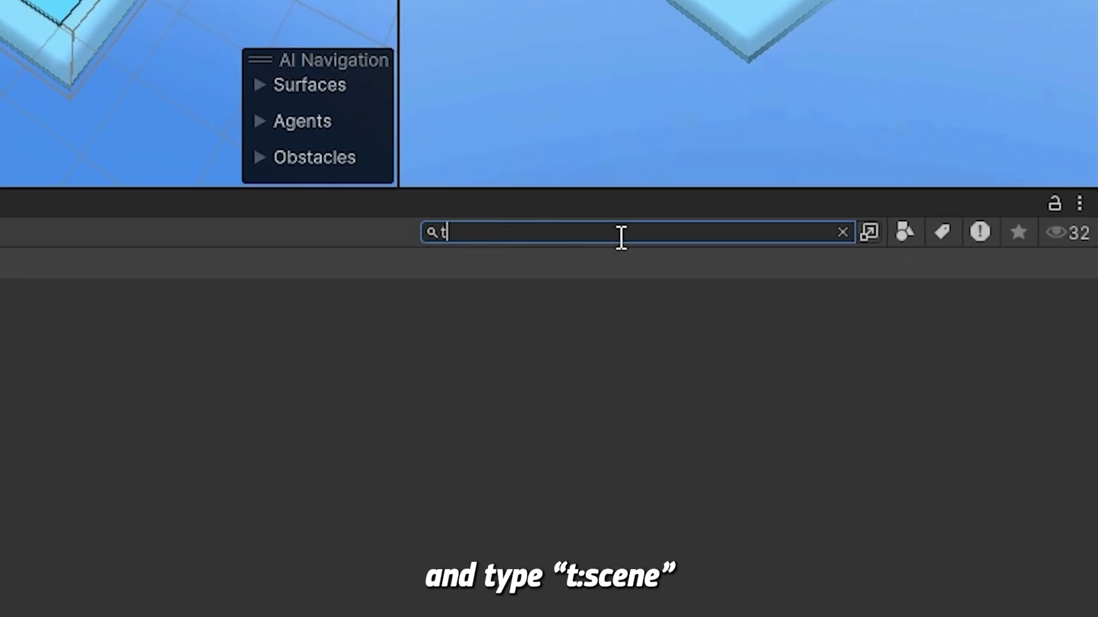
{"action": "type", "text": "scene"}
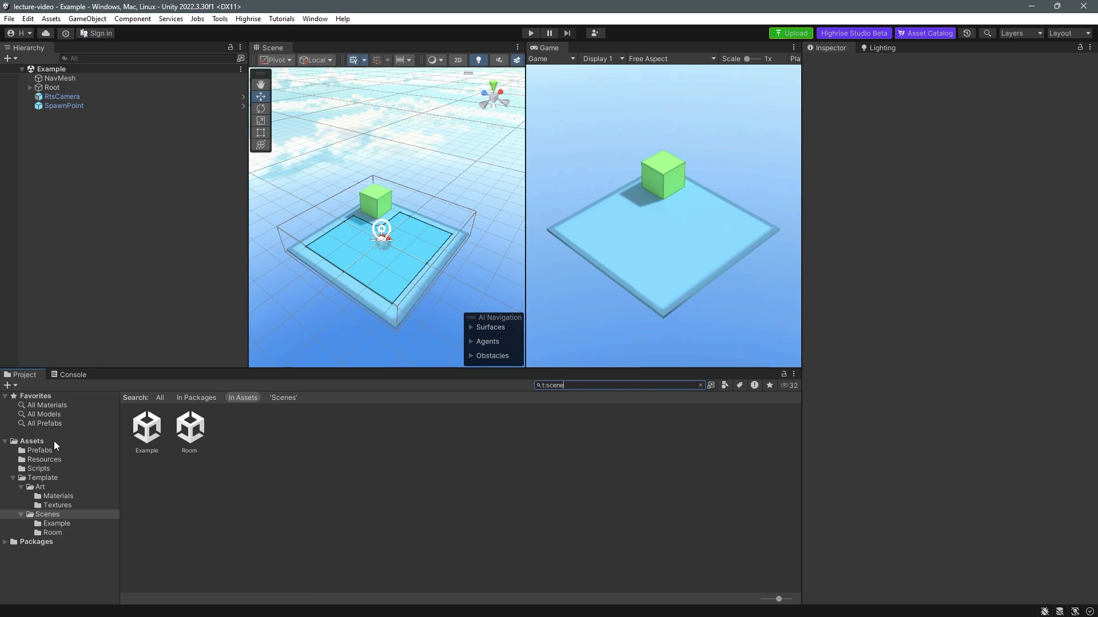
- Compare scene results under All, In Packages and In Assets, then clear the search
{"action": "left_click", "coordinate": [161, 399]}
{"action": "left_click", "coordinate": [197, 399]}
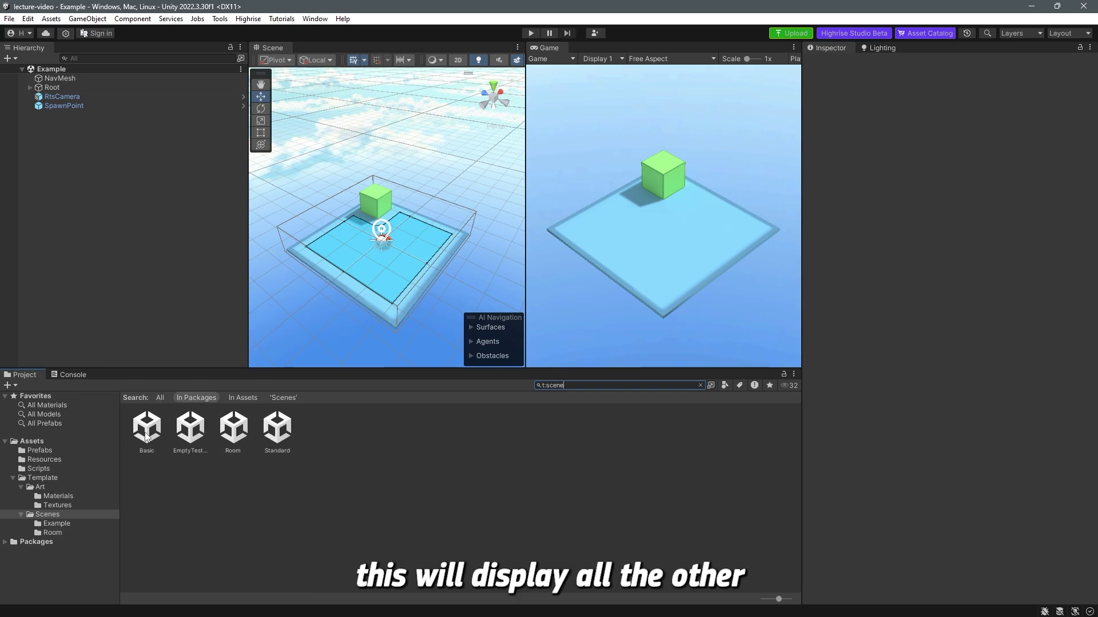
{"action": "left_click", "coordinate": [162, 402]}
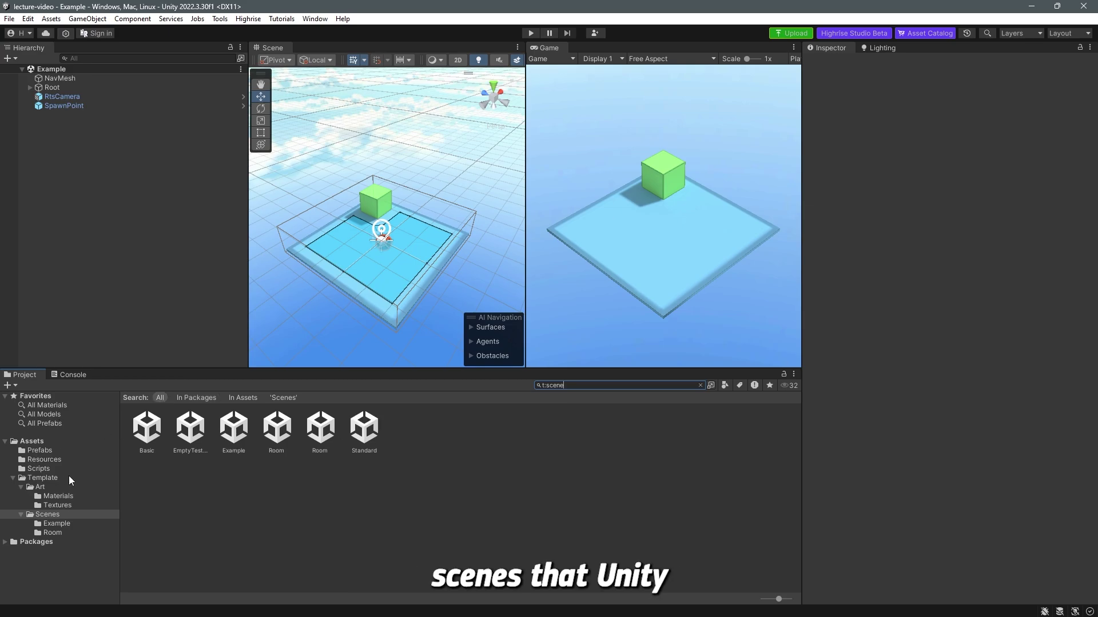
{"action": "left_click", "coordinate": [244, 398]}
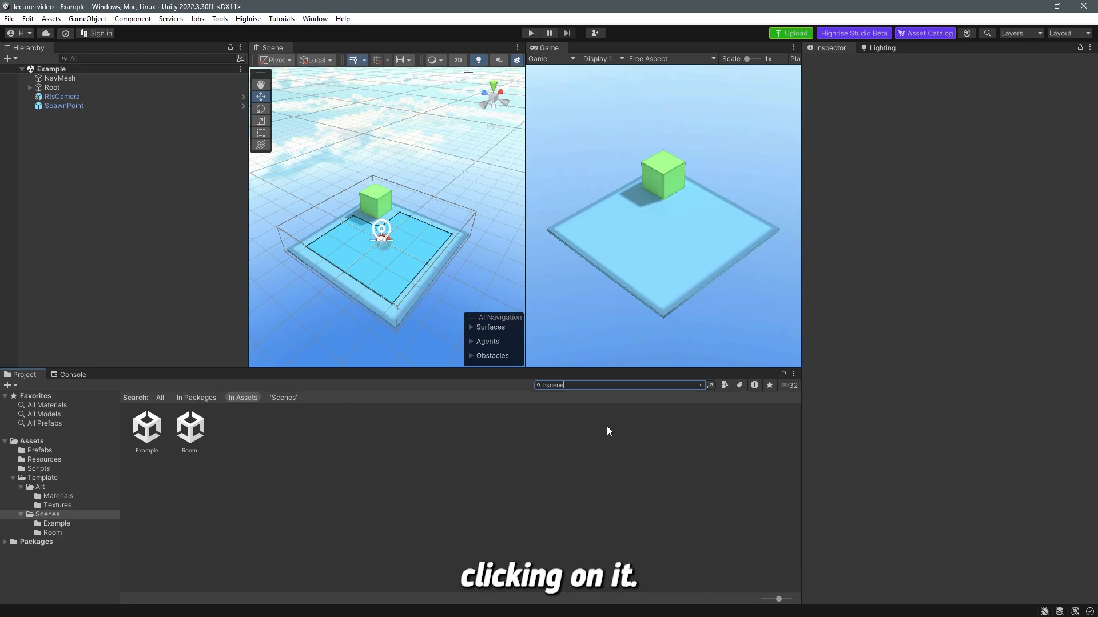
{"action": "left_click", "coordinate": [700, 386]}
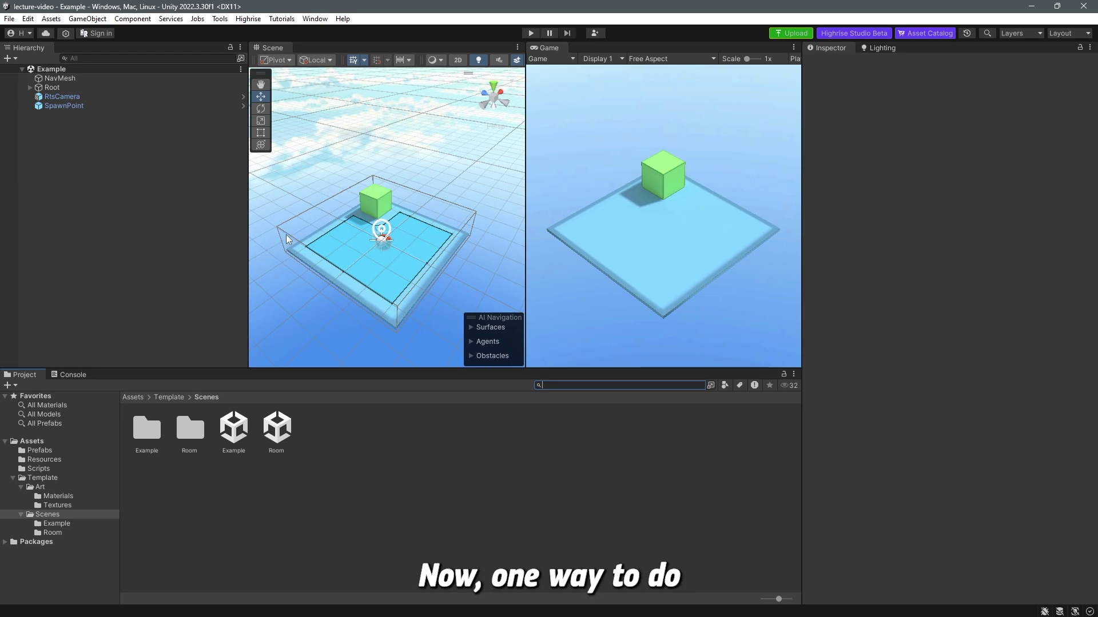
- In Highrise World Settings, replace the Room scene entry with the Example scene asset
{"action": "left_click", "coordinate": [248, 18]}
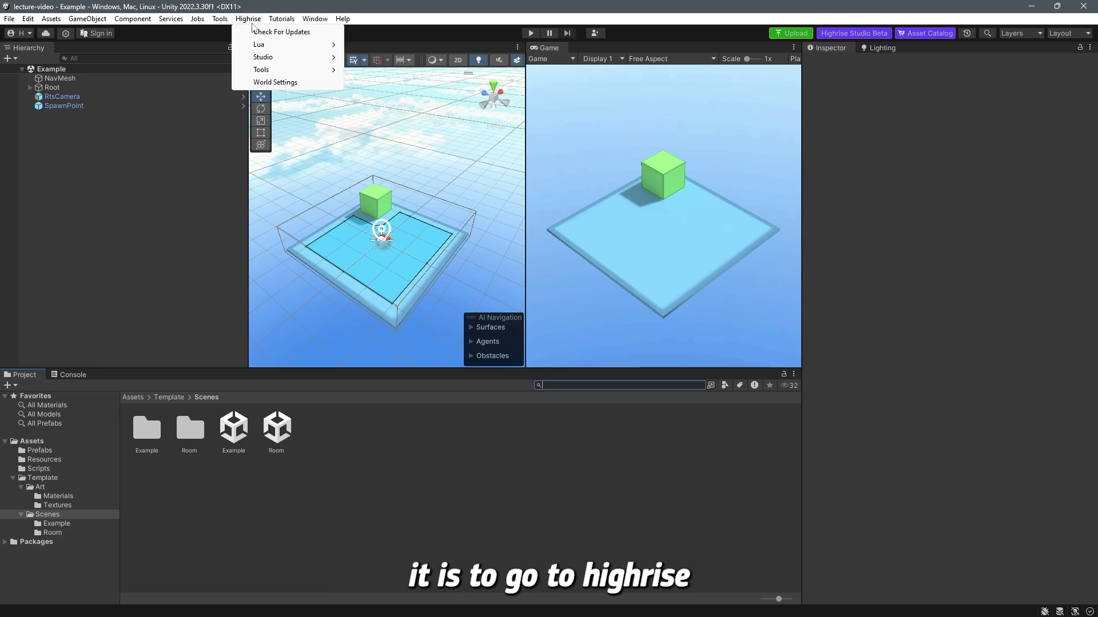
{"action": "left_click", "coordinate": [275, 82]}
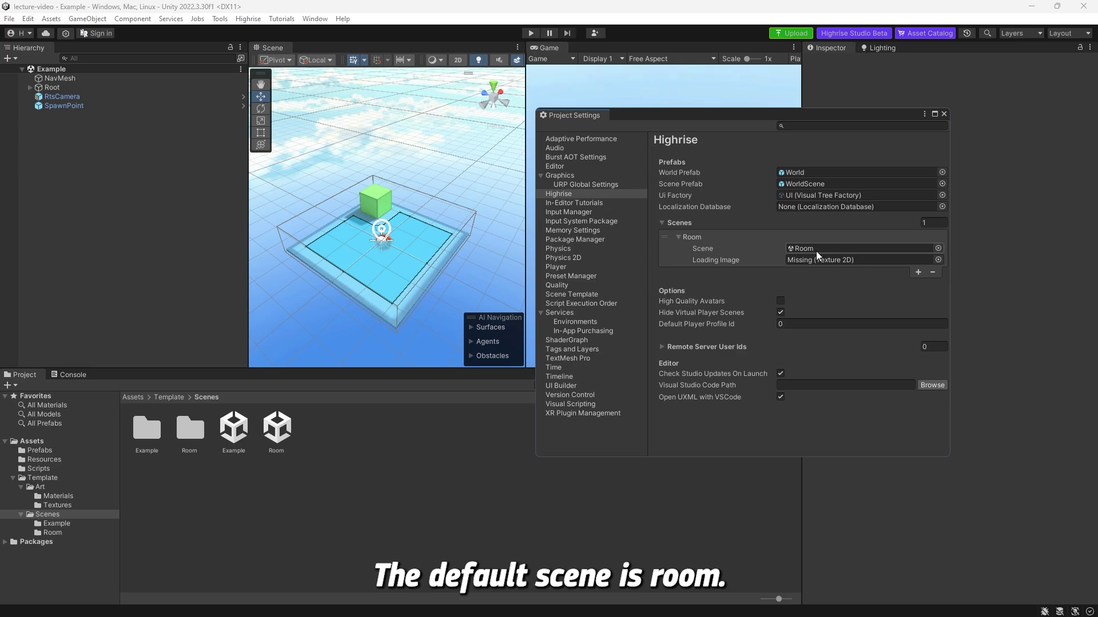
{"action": "left_click", "coordinate": [234, 430]}
{"action": "left_click_drag", "start_coordinate": [234, 430], "coordinate": [818, 247]}
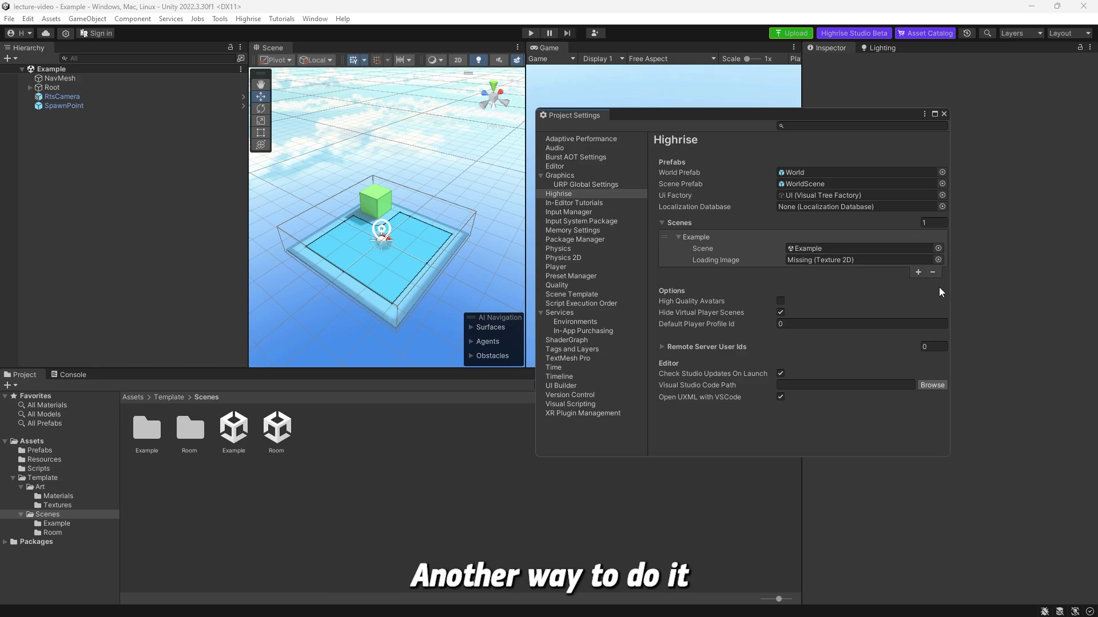
- Add a second entry to the Scenes list and drag the Room scene onto it
{"action": "left_click", "coordinate": [917, 272]}
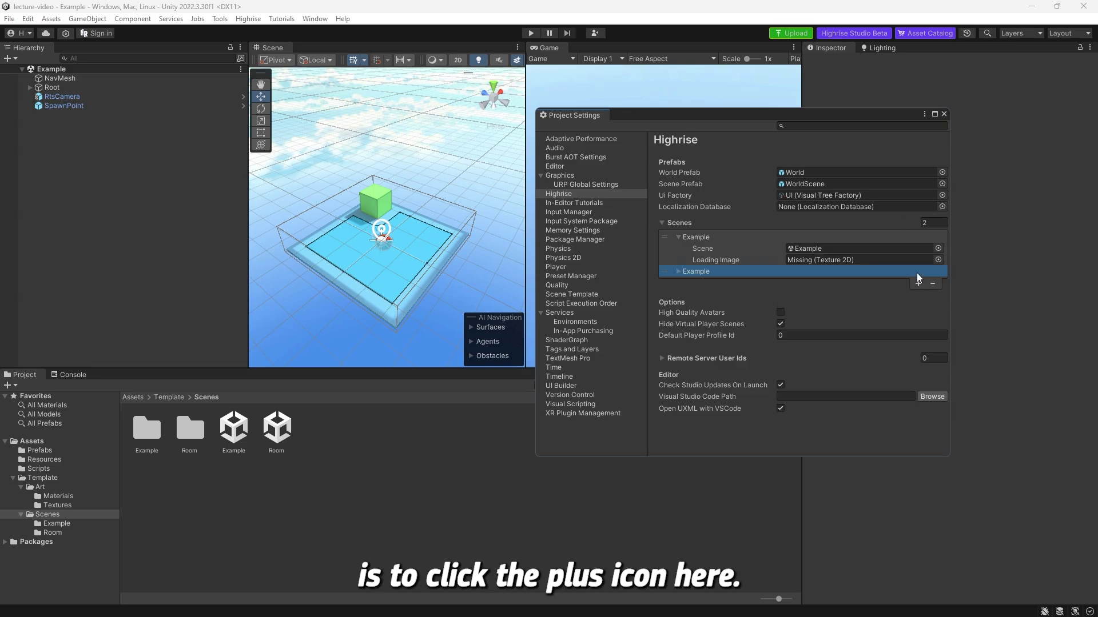
{"action": "left_click", "coordinate": [679, 271]}
{"action": "left_click_drag", "start_coordinate": [274, 438], "coordinate": [829, 288]}
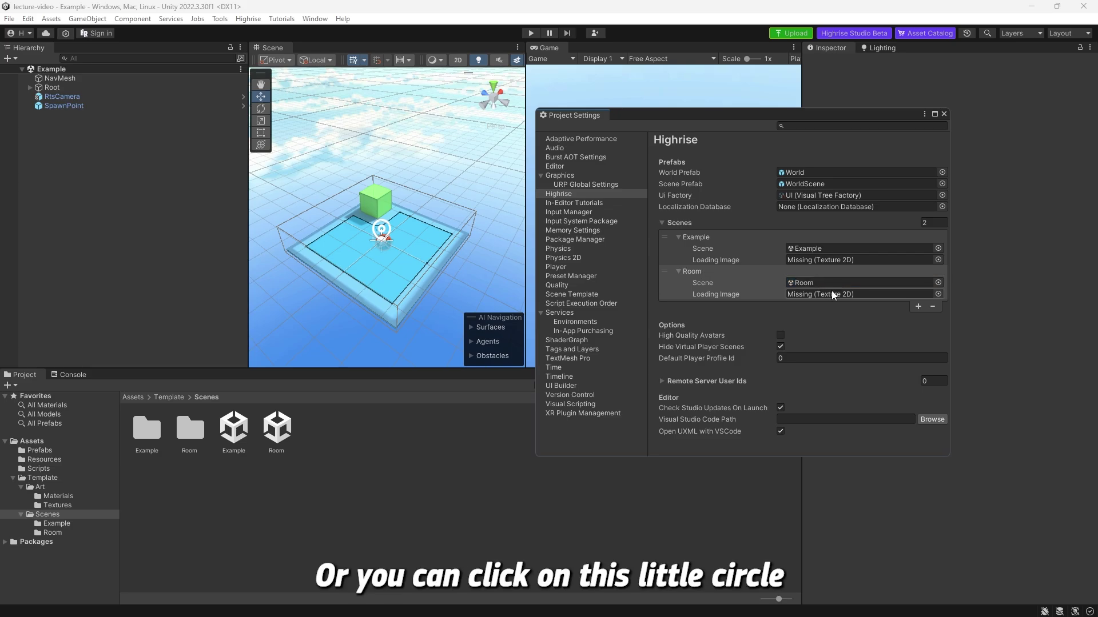
- Confirm Room as the second entry's scene in the scene picker, with package scenes hidden
{"action": "left_click", "coordinate": [938, 283]}
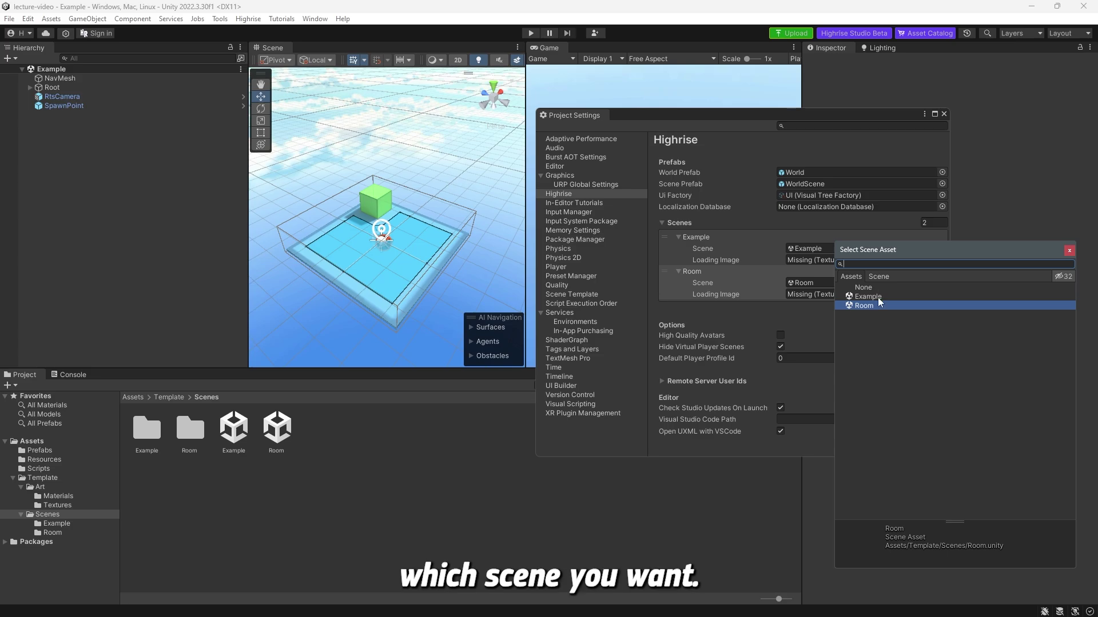
{"action": "left_click", "coordinate": [878, 276]}
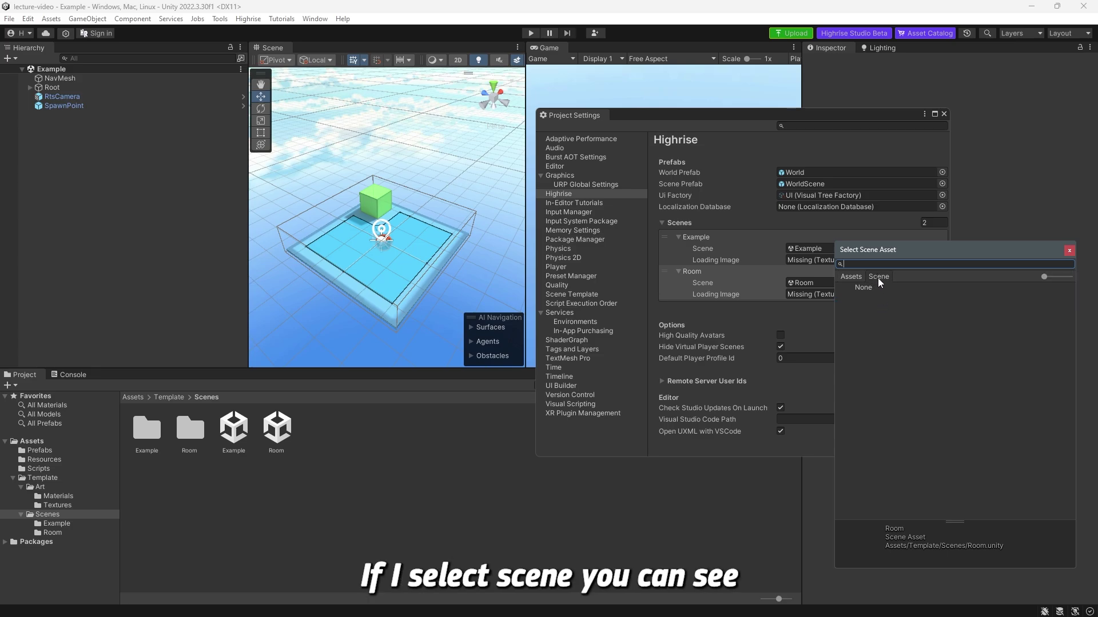
{"action": "left_click", "coordinate": [852, 277]}
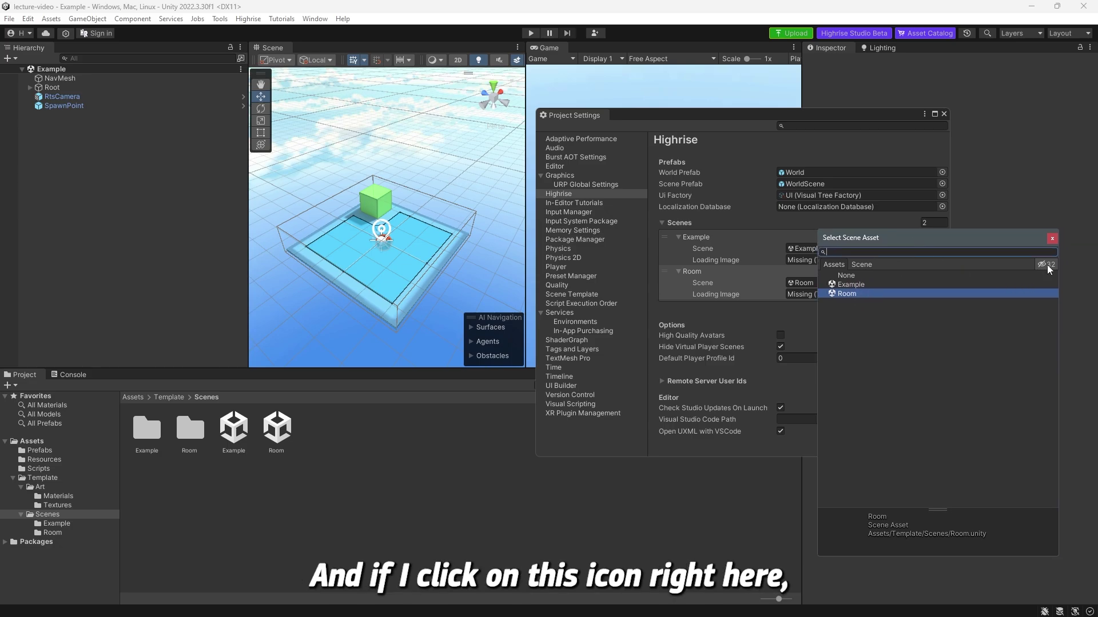
{"action": "left_click_drag", "start_coordinate": [964, 234], "coordinate": [961, 221]}
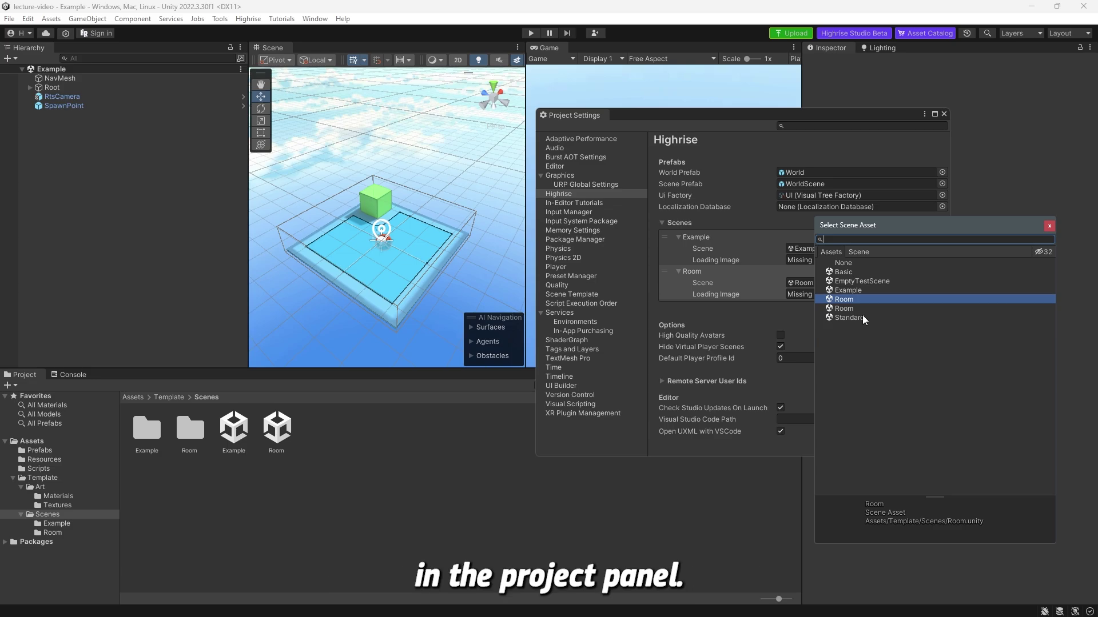
{"action": "left_click", "coordinate": [1045, 255]}
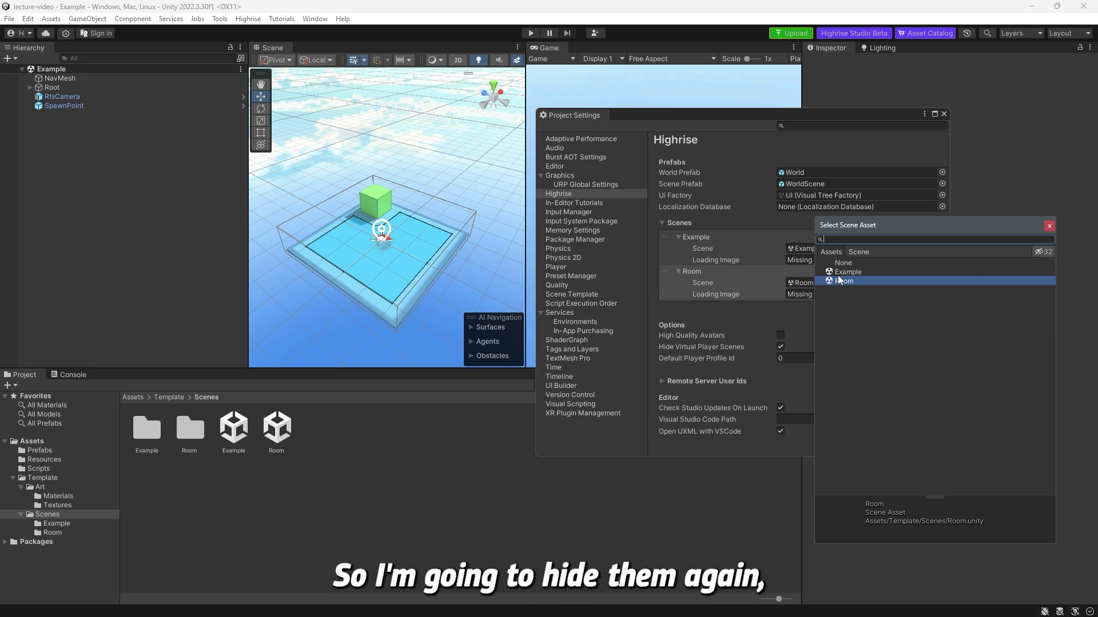
{"action": "left_click_drag", "start_coordinate": [898, 223], "coordinate": [922, 236]}
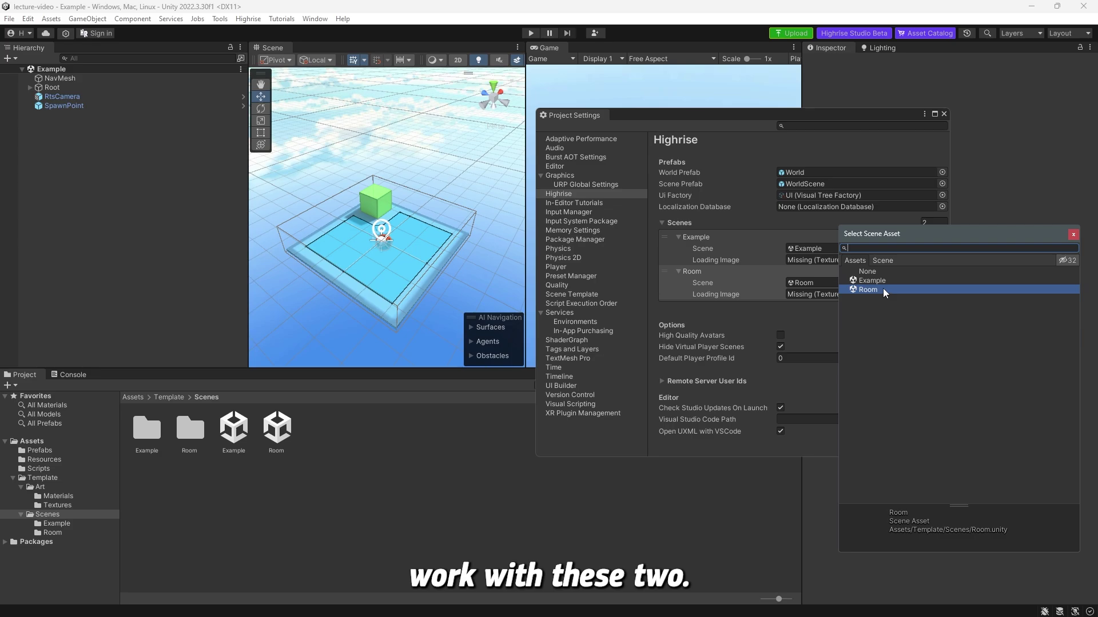
{"action": "double_click", "coordinate": [882, 289]}
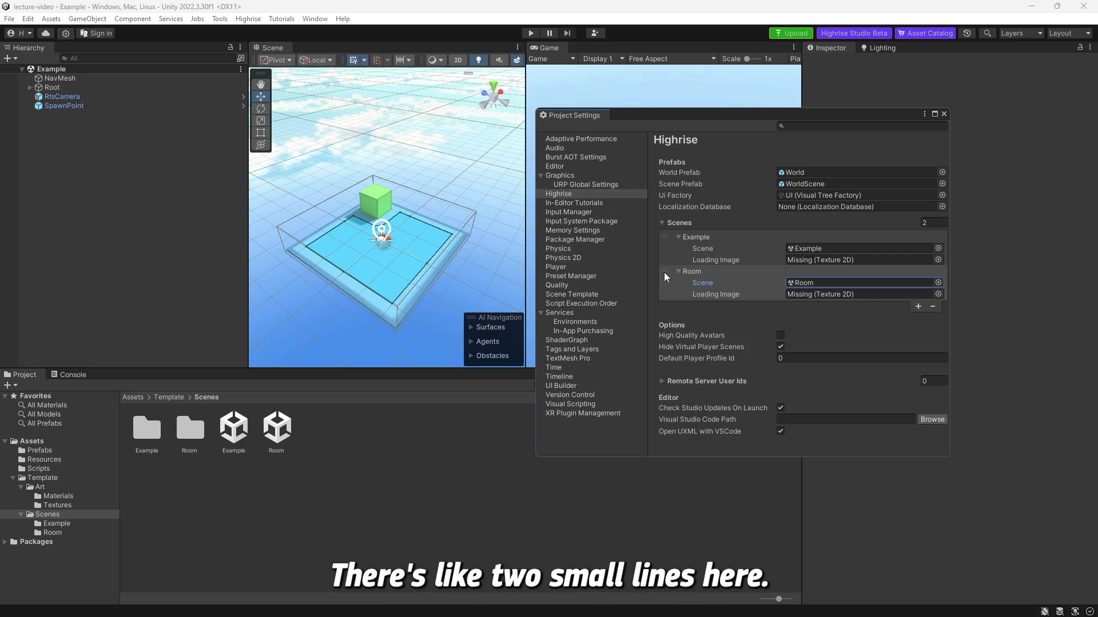
- Move Room above Example in the Scenes list, then close Project Settings
{"action": "left_click_drag", "start_coordinate": [664, 272], "coordinate": [667, 235]}
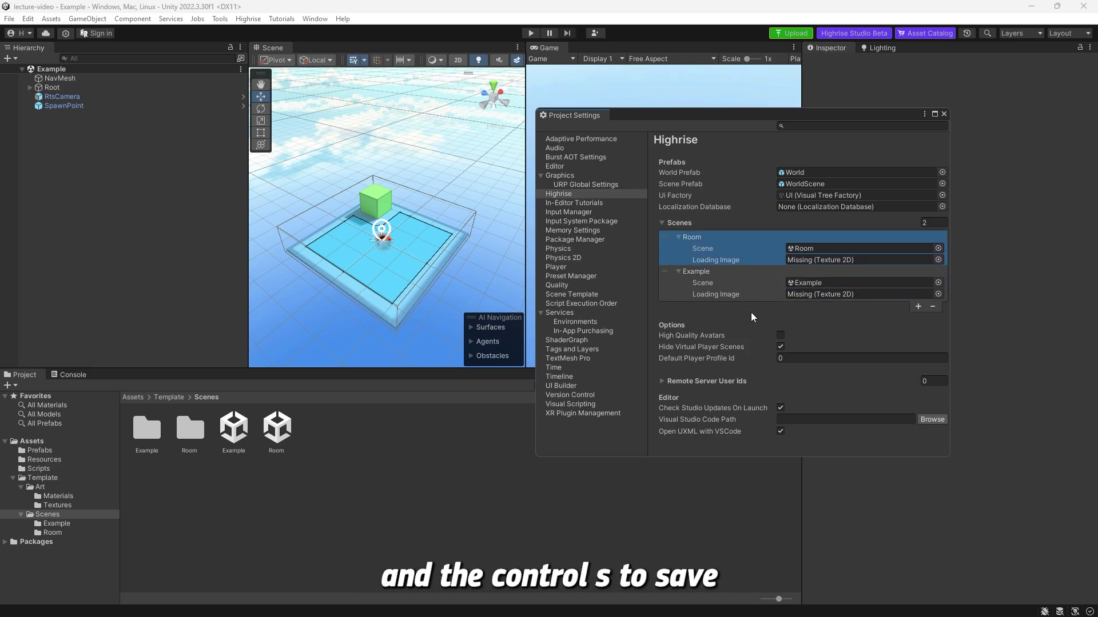
{"action": "left_click", "coordinate": [943, 114]}
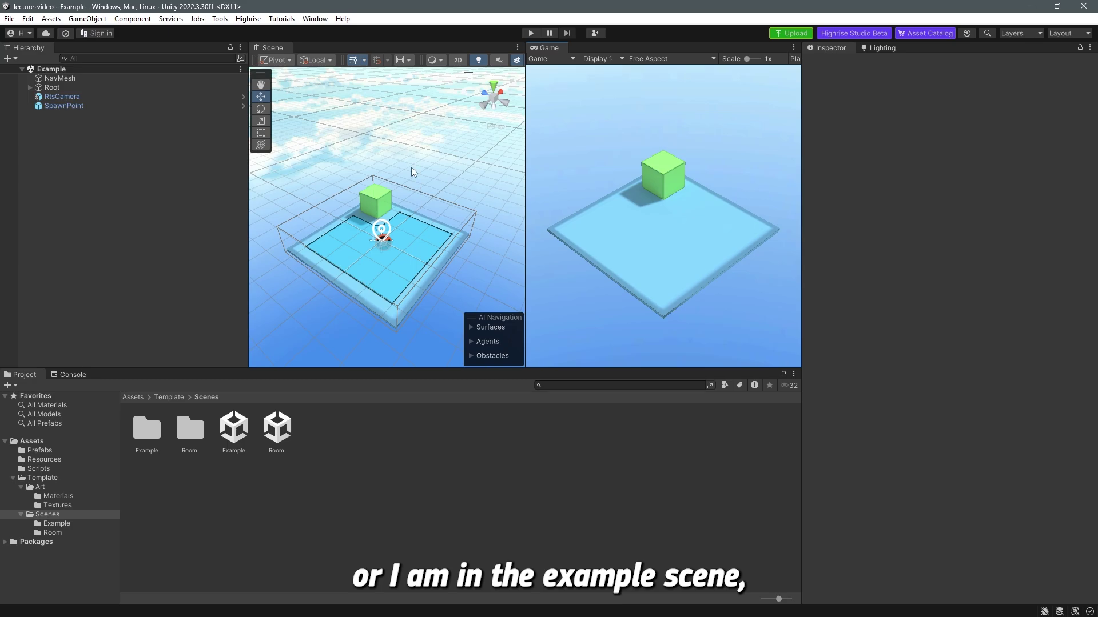
{"action": "left_click", "coordinate": [528, 33]}
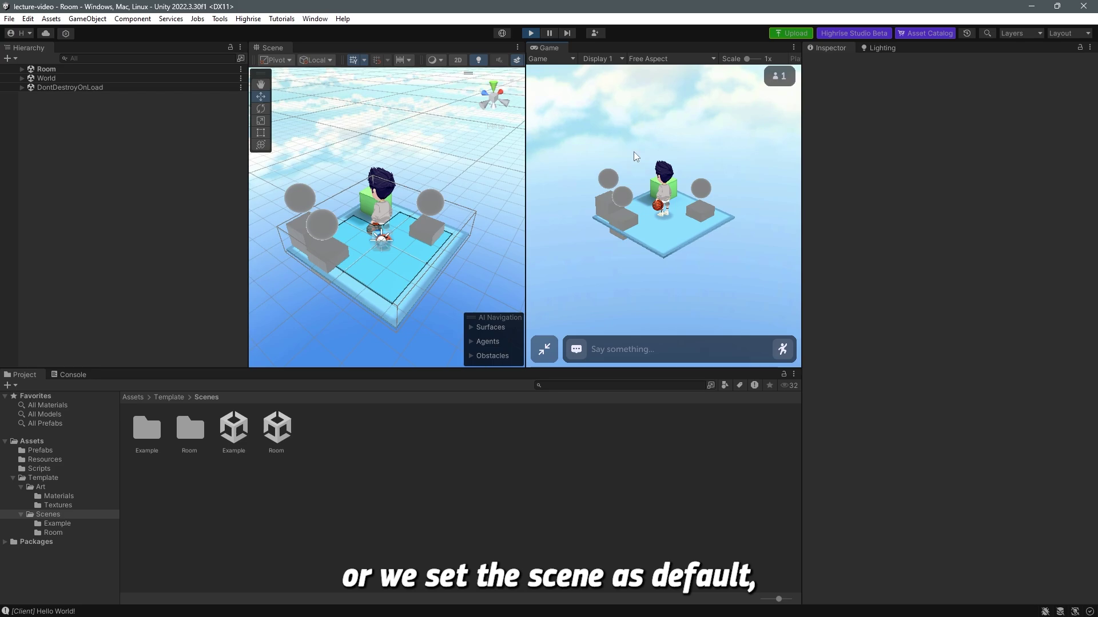
{"action": "left_click", "coordinate": [531, 33]}
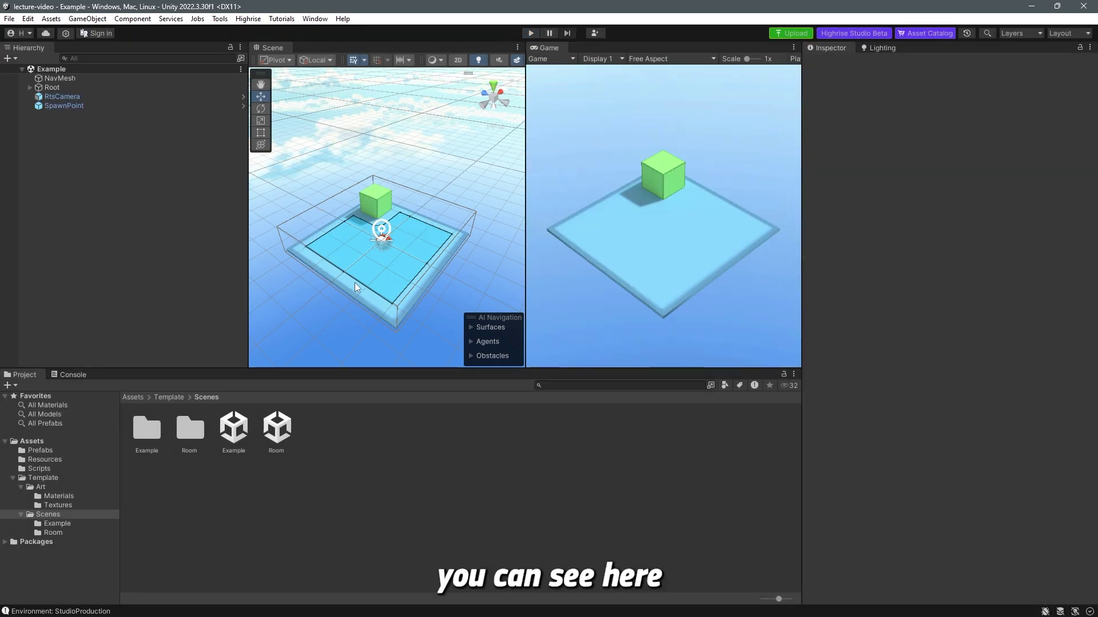